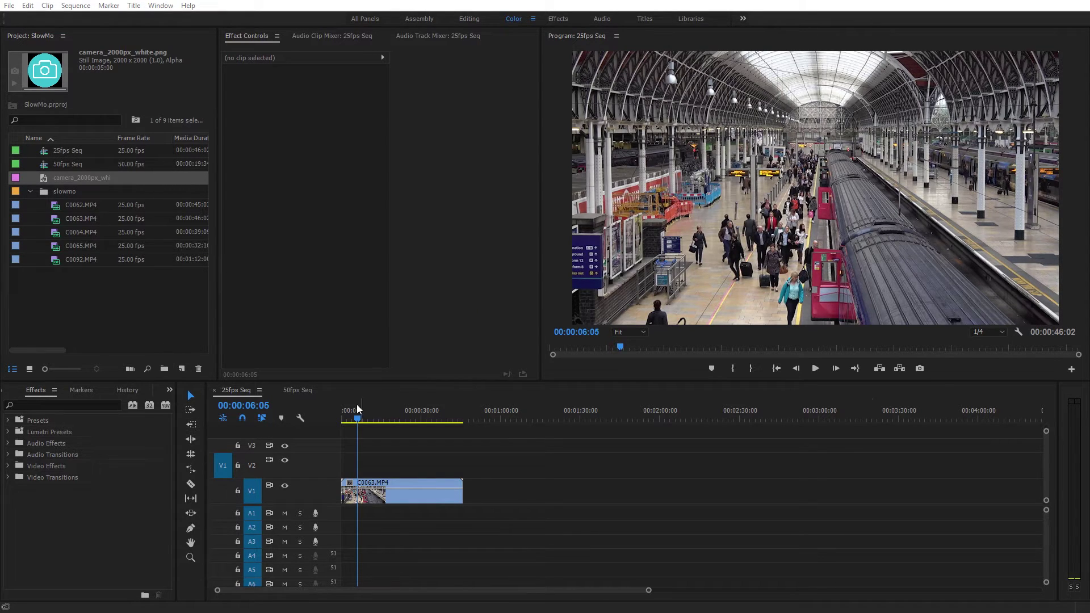
# Create a new 1920×200 colour matte and keep its colour black
pyautogui.click(181, 369)
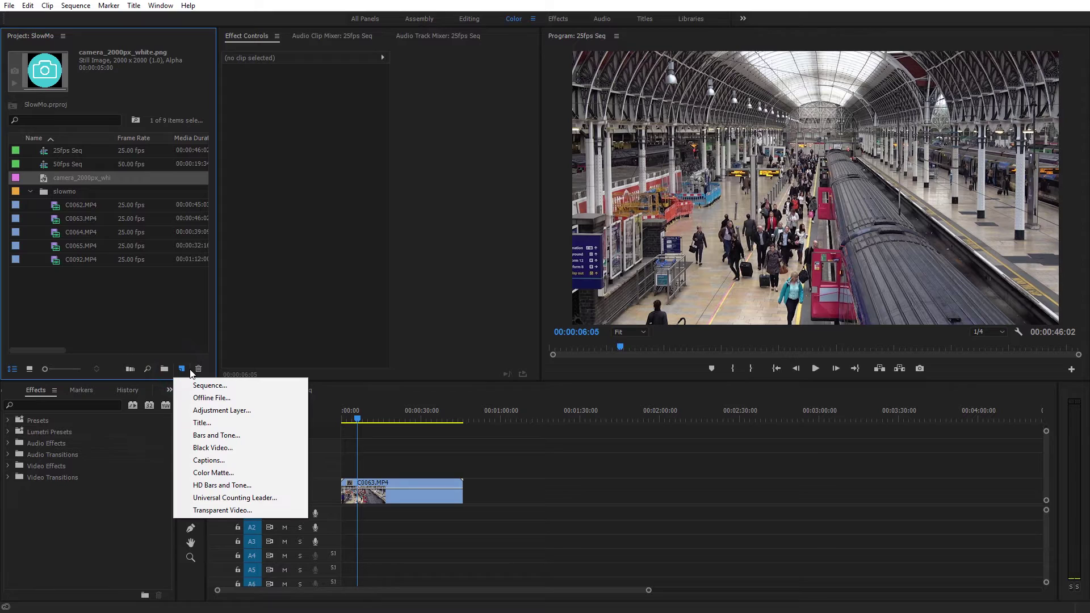
pyautogui.click(211, 472)
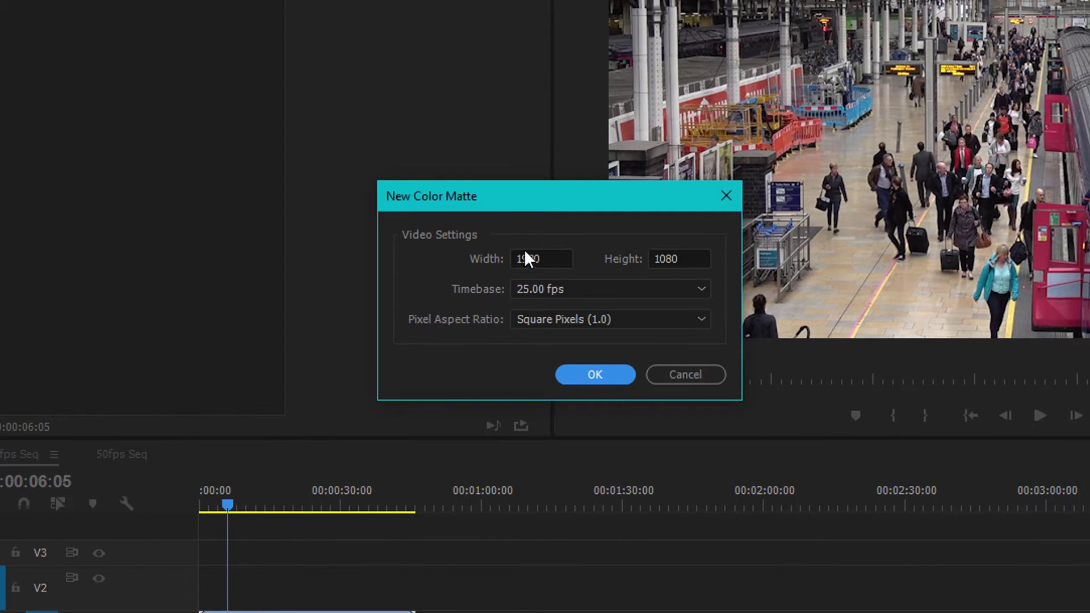
pyautogui.doubleClick(684, 254)
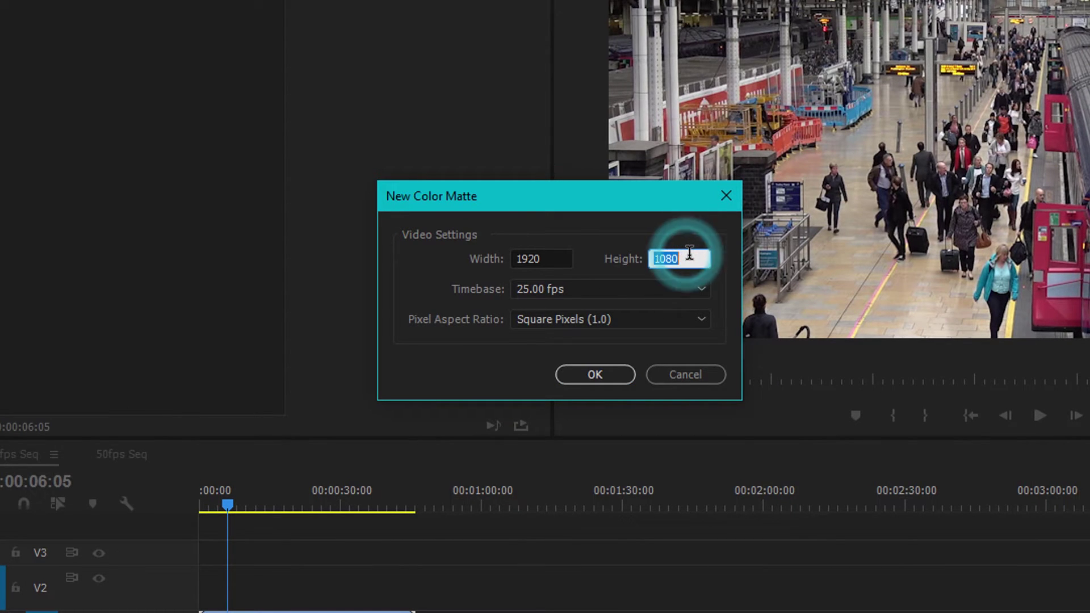
pyautogui.write('200')
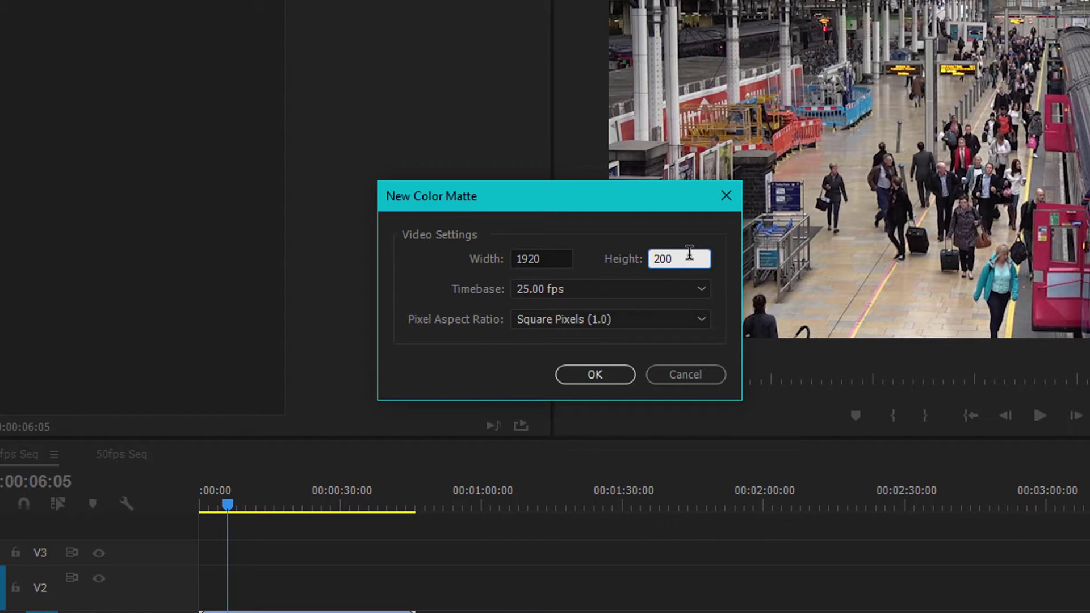
pyautogui.click(593, 375)
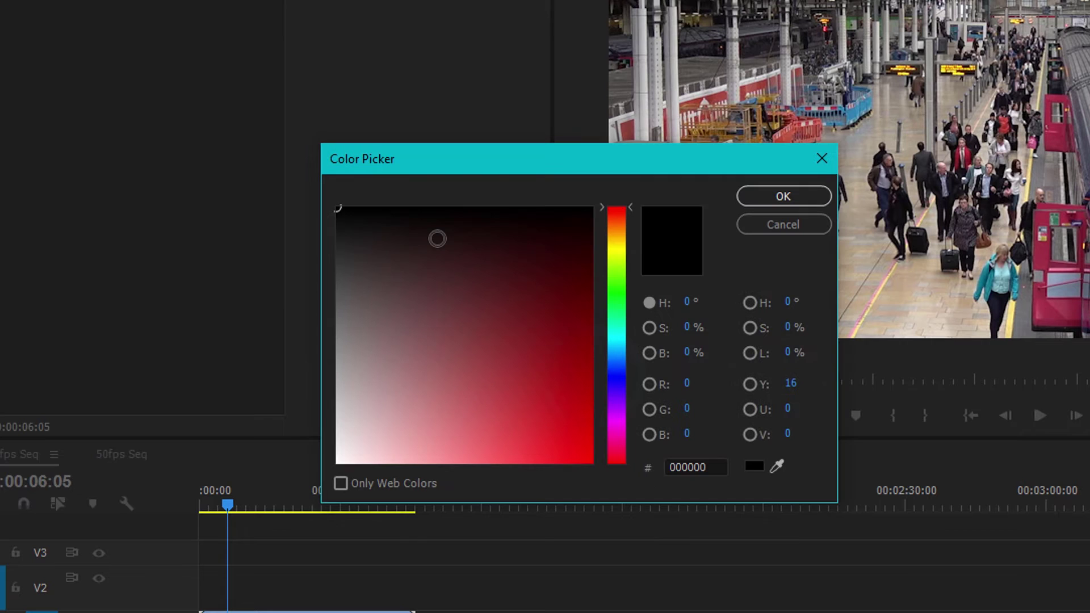
pyautogui.moveTo(409, 245); pyautogui.dragTo(251, 161)
pyautogui.click(784, 195)
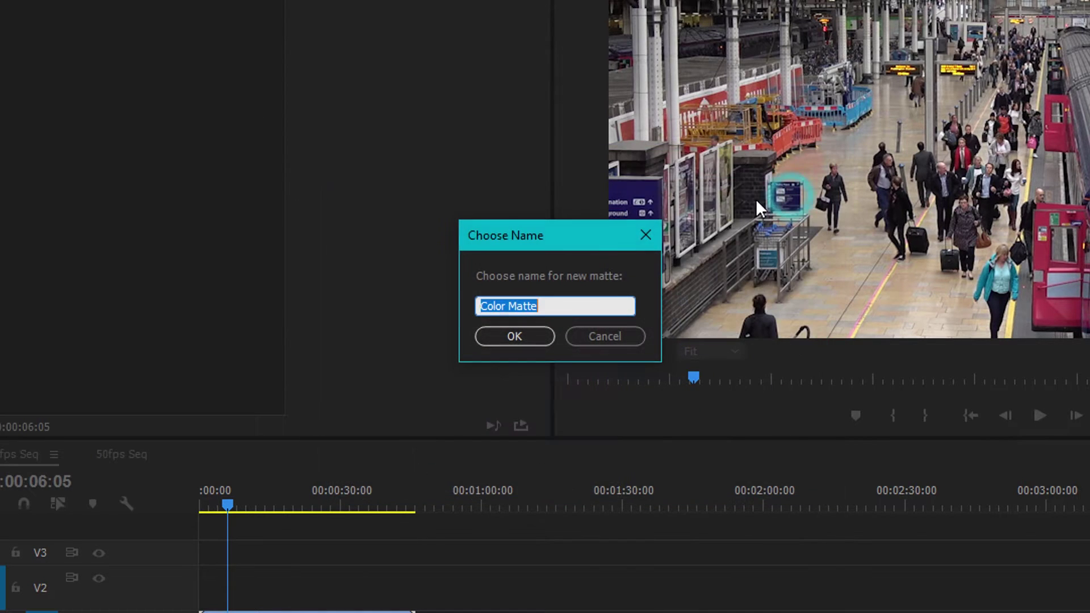
# Name the matte 'Black' and place it on V2 above the station footage
pyautogui.write('m')
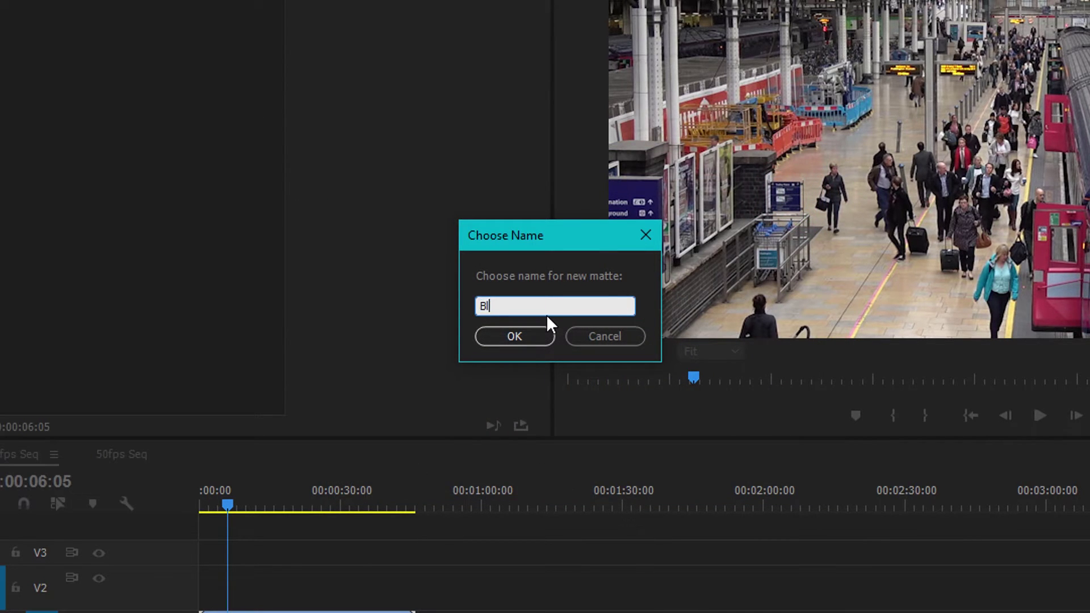
pyautogui.press('Return')
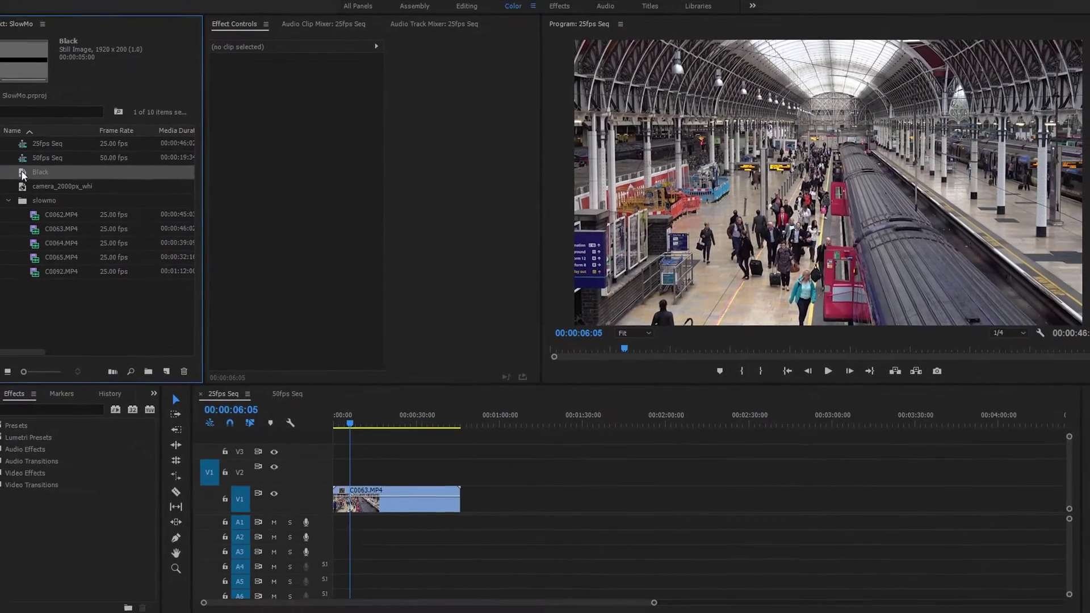
pyautogui.moveTo(2, 111); pyautogui.dragTo(315, 347)
pyautogui.moveTo(387, 334); pyautogui.dragTo(363, 465)
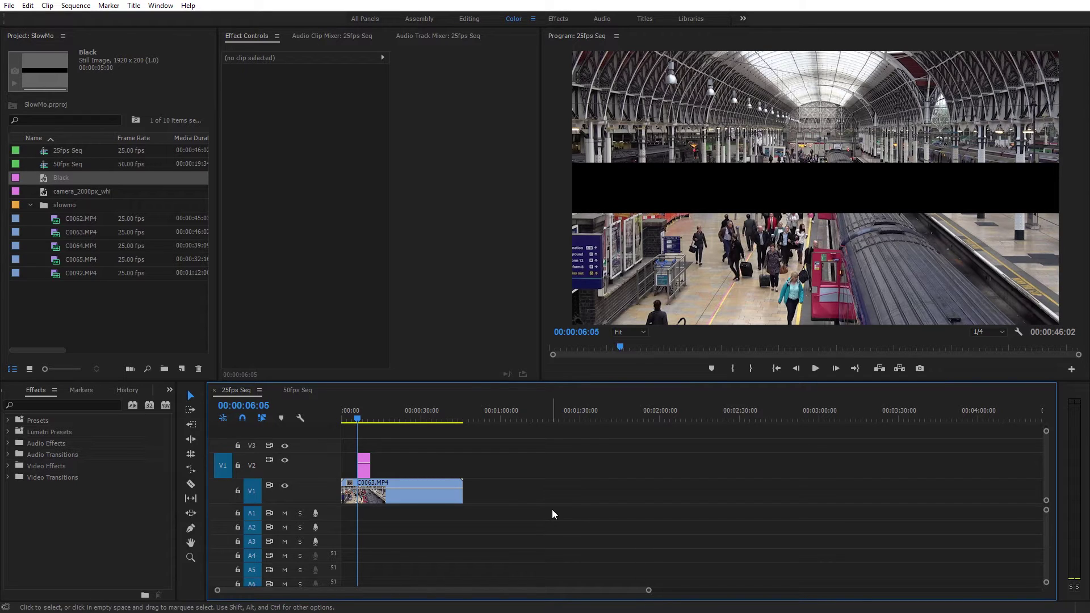
# Position the Black bar low and fully off-screen left at -1000, 923
pyautogui.press('z')
pyautogui.moveTo(450, 452); pyautogui.dragTo(340, 536)
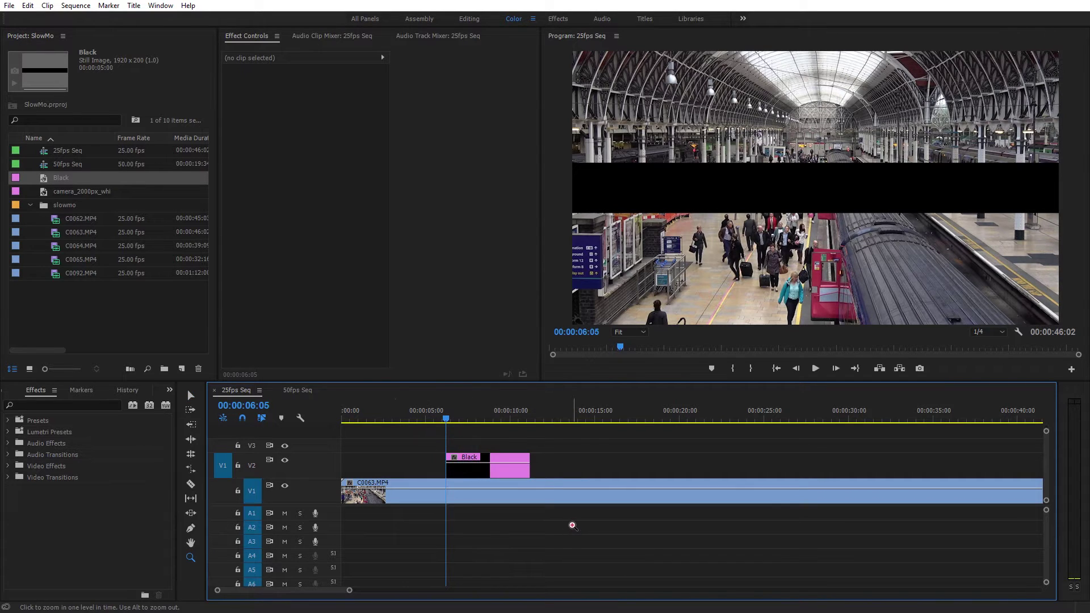
pyautogui.press('v')
pyautogui.click(507, 458)
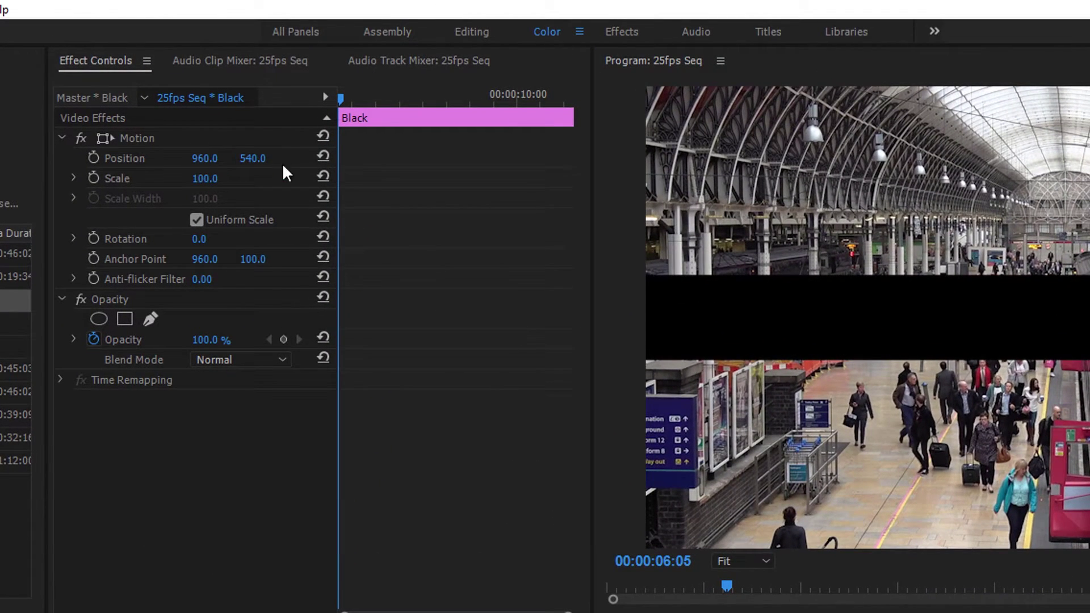
pyautogui.click(251, 158)
pyautogui.write('913')
pyautogui.press('Return')
pyautogui.moveTo(252, 158); pyautogui.dragTo(258, 158)
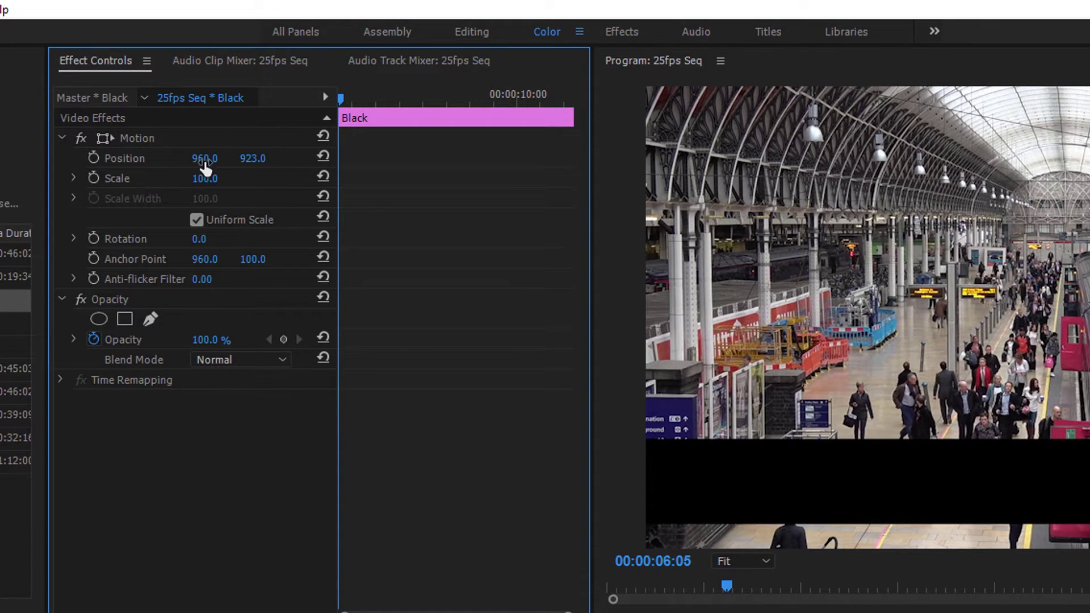
pyautogui.moveTo(204, 158); pyautogui.dragTo(83, 162)
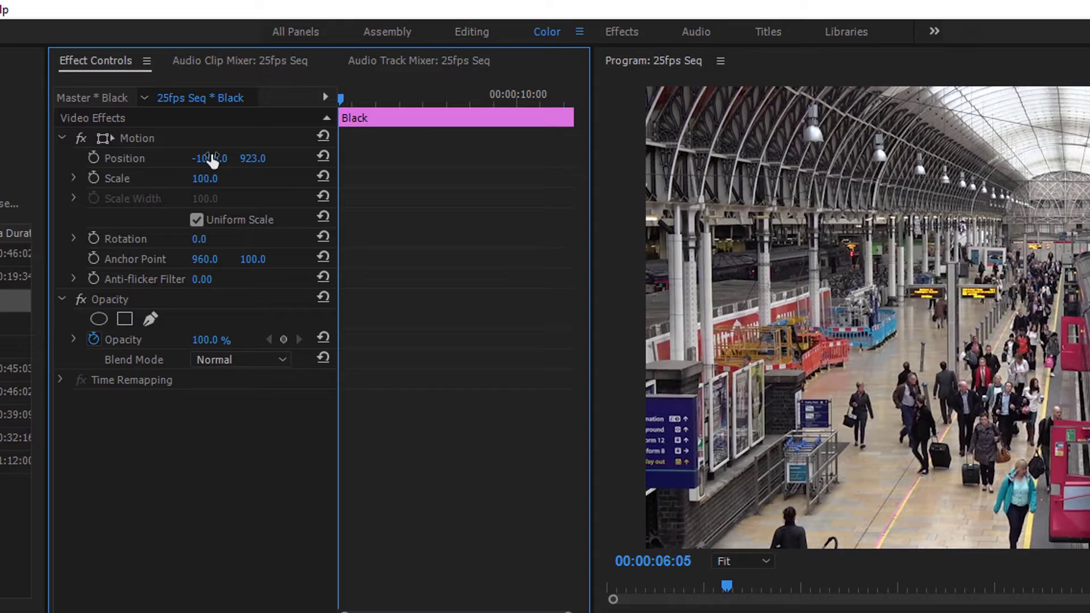
# Keyframe the bar's Position from off-screen left at clip start to X 551 at 00:00:07:01
pyautogui.click(95, 159)
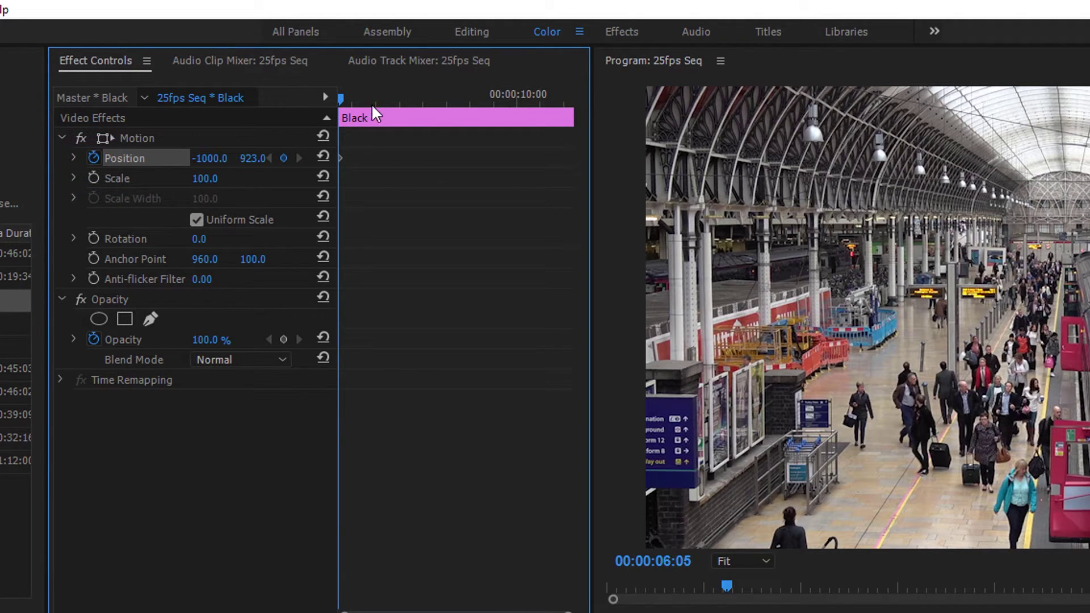
pyautogui.moveTo(341, 98); pyautogui.dragTo(378, 101)
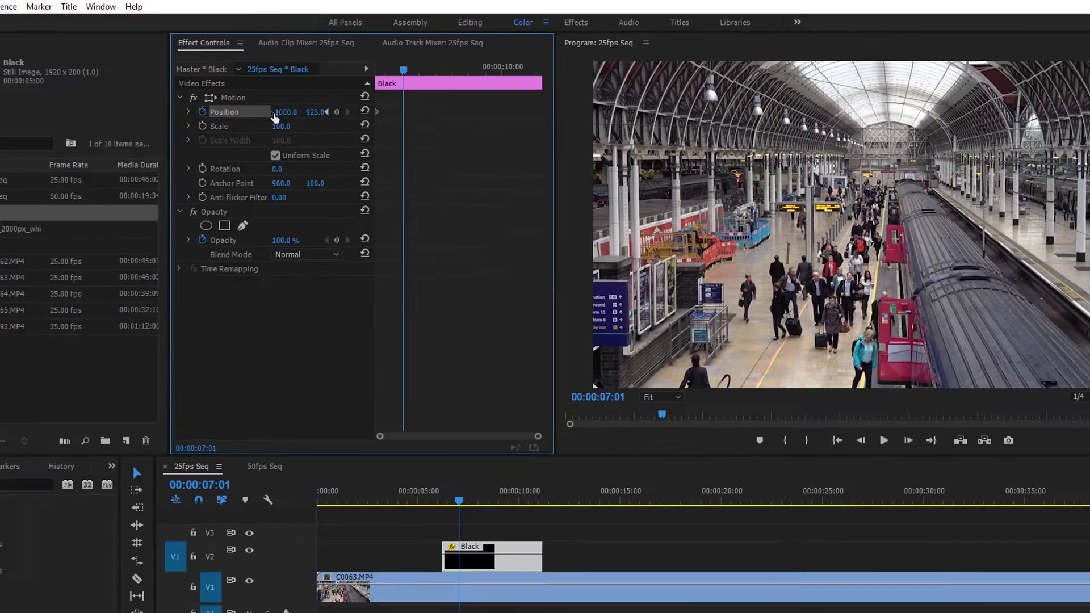
pyautogui.moveTo(273, 112); pyautogui.dragTo(238, 111)
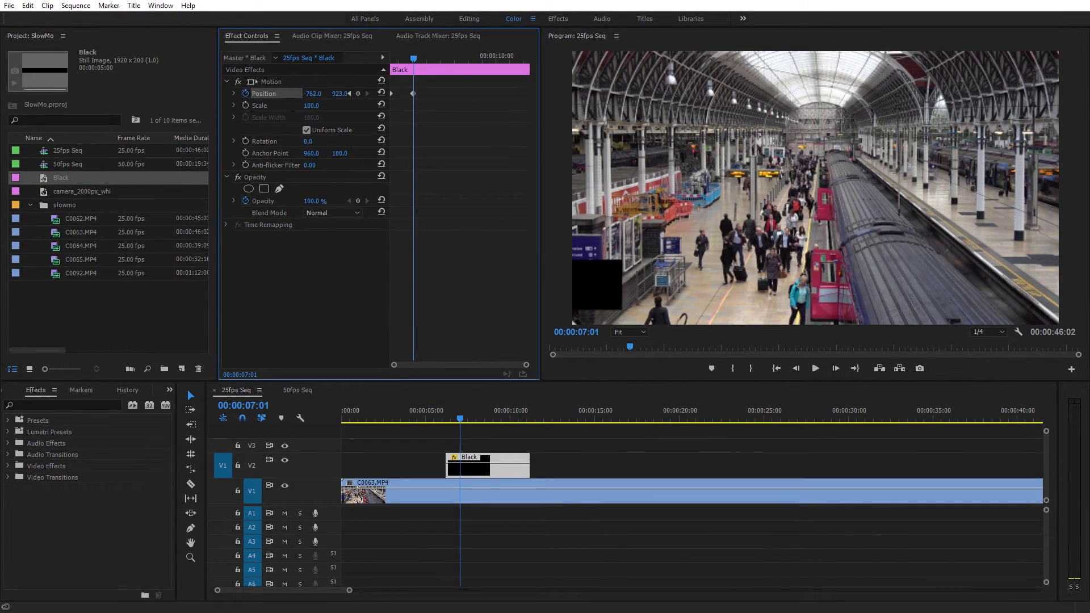
pyautogui.moveTo(312, 93); pyautogui.dragTo(344, 94)
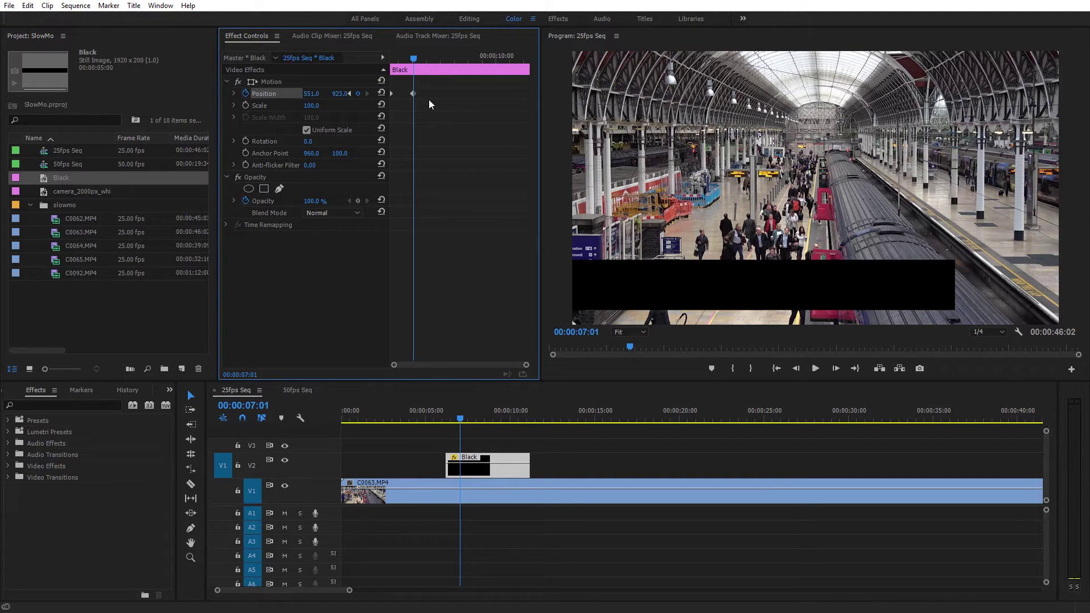
pyautogui.click(413, 94)
# Set the second Position keyframe's temporal interpolation to Ease In
pyautogui.rightClick(413, 93)
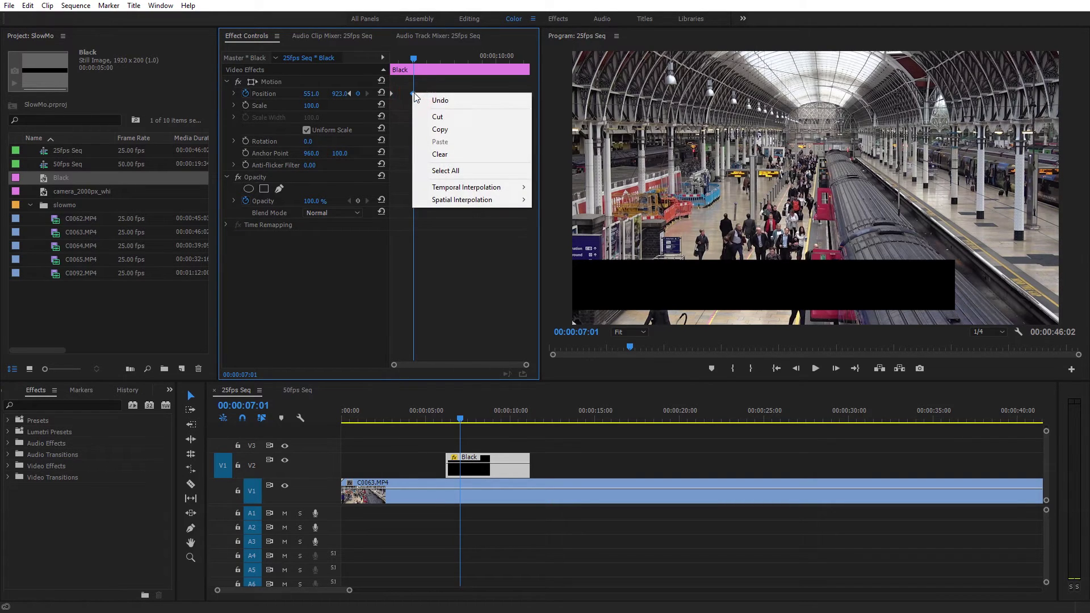
pyautogui.moveTo(503, 188)
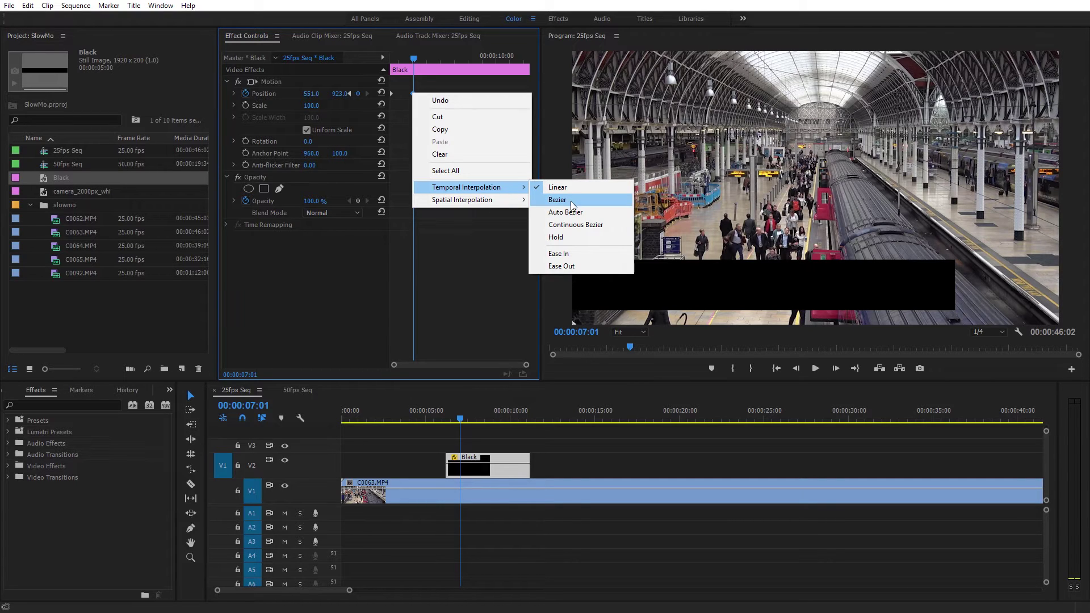
pyautogui.click(577, 255)
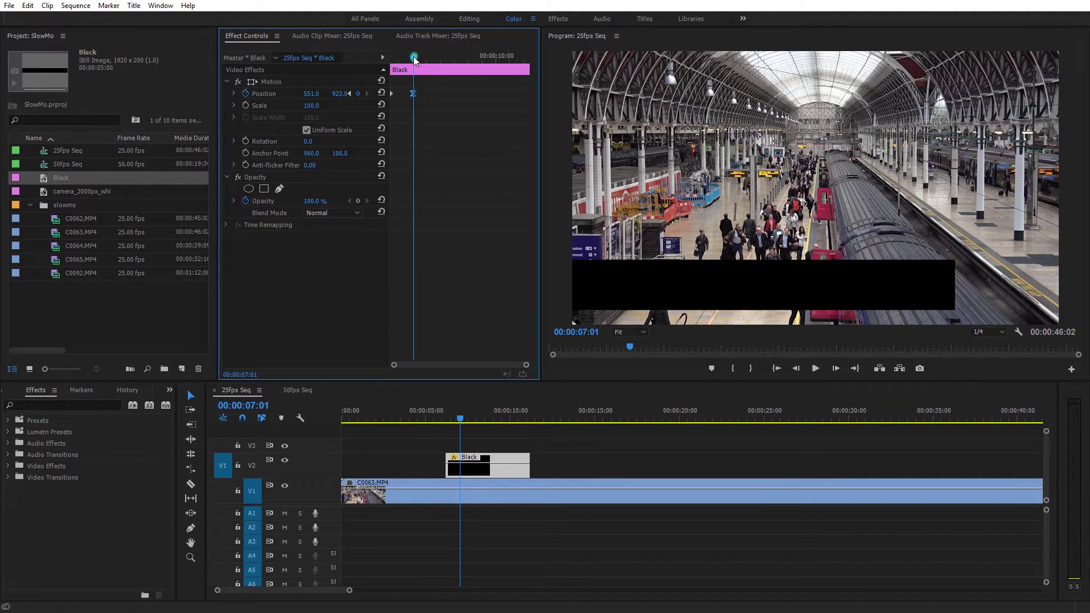
# Play back from the clip start to preview the bar's eased slide-in
pyautogui.moveTo(413, 56); pyautogui.dragTo(387, 62)
pyautogui.press('space')
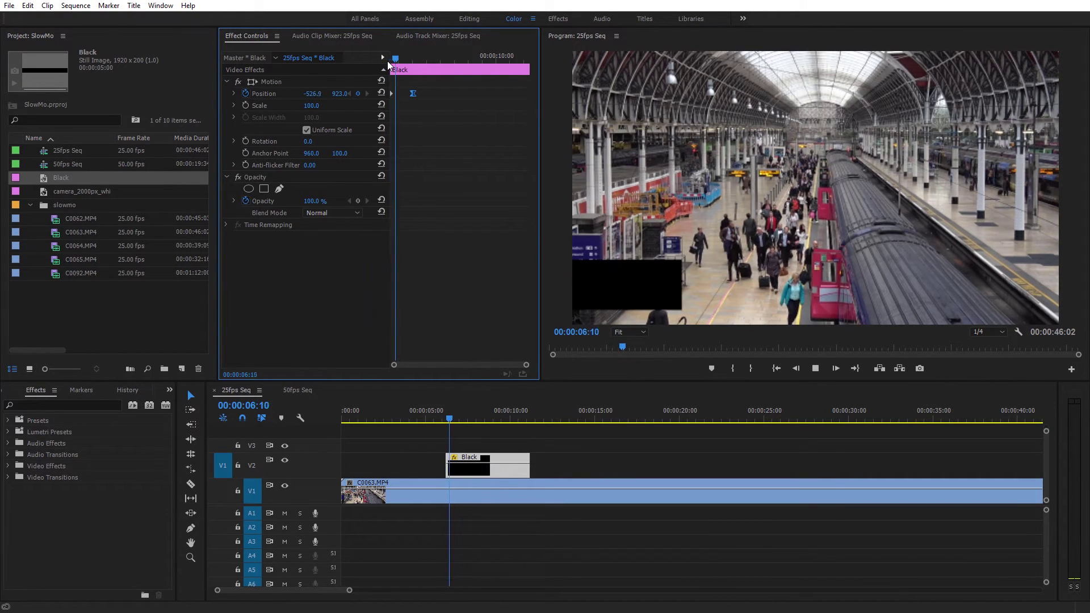
pyautogui.press('space')
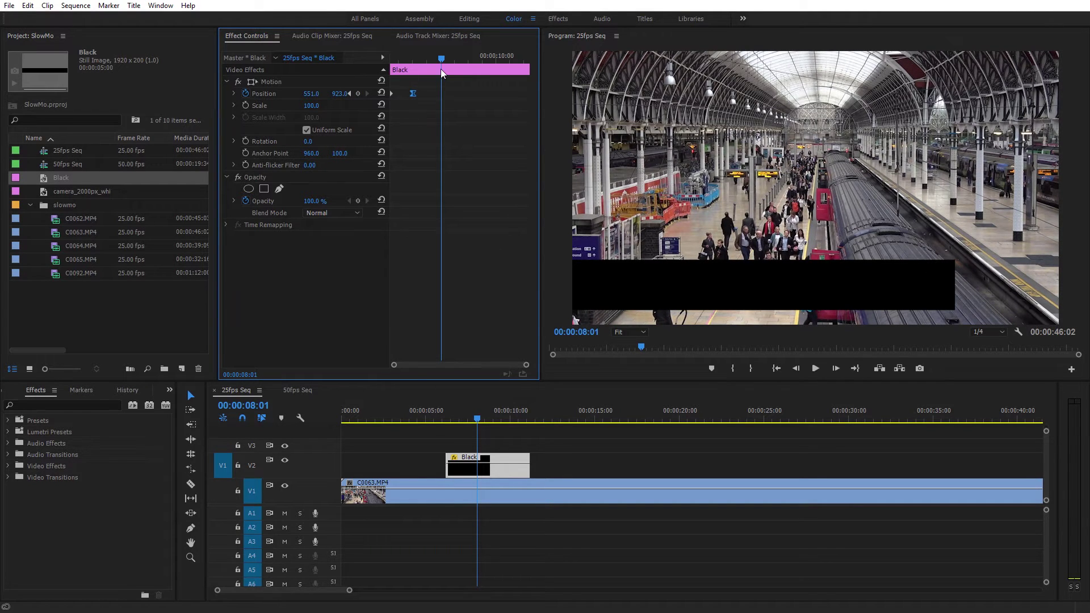
pyautogui.moveTo(441, 58)
pyautogui.mouseDown()
pyautogui.moveTo(383, 59)
pyautogui.moveTo(425, 58)
pyautogui.mouseUp()
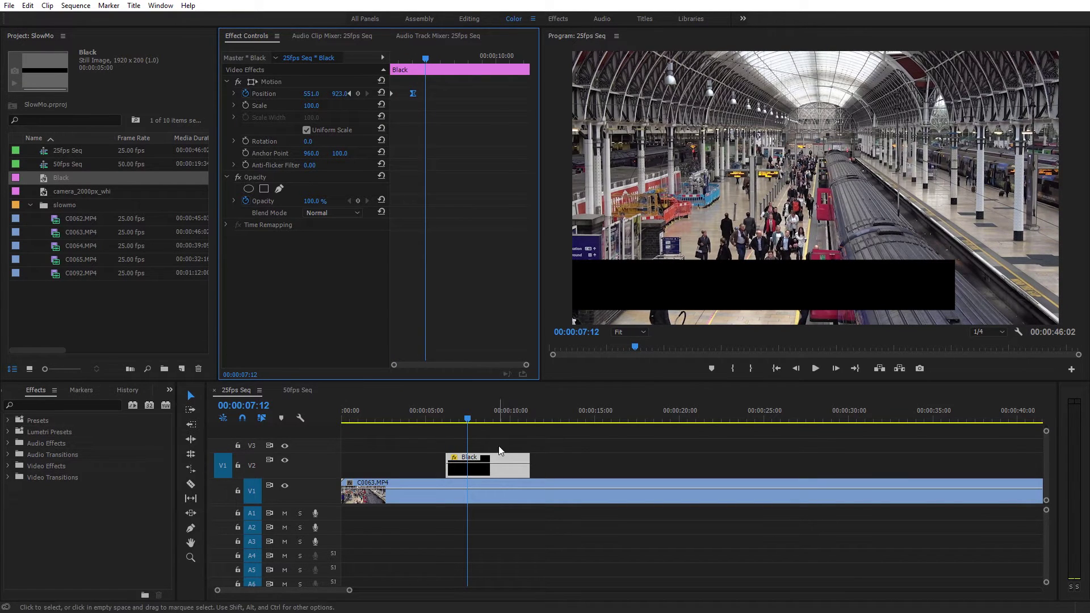
# Give the Black bar an Opacity keyframe at 98% and place camera_2000px_white.png on V3
pyautogui.click(499, 461)
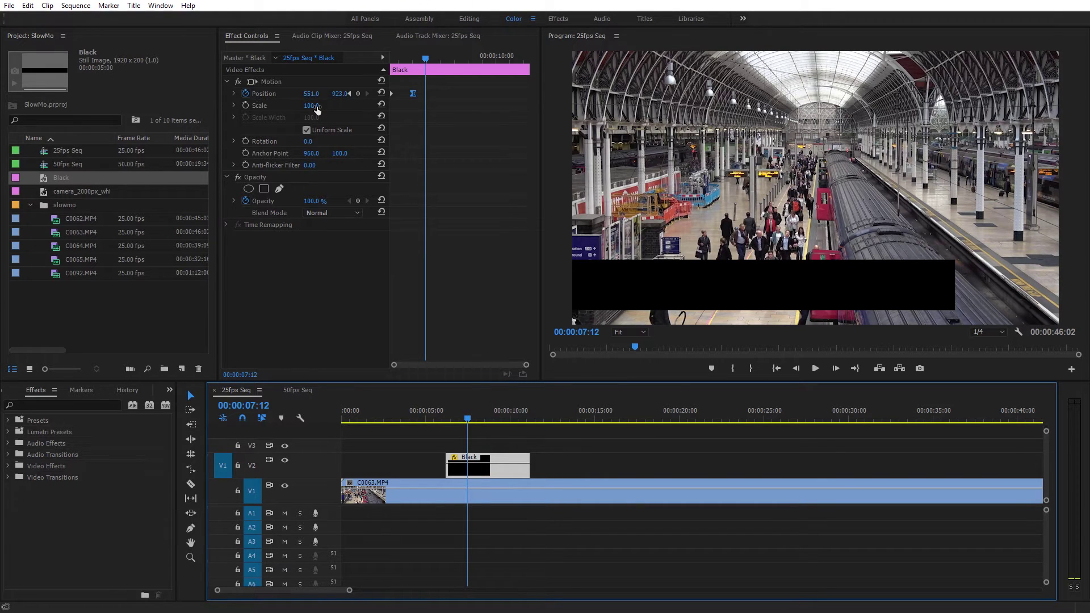
pyautogui.moveTo(316, 205)
pyautogui.mouseDown()
pyautogui.moveTo(295, 205)
pyautogui.moveTo(314, 205)
pyautogui.mouseUp()
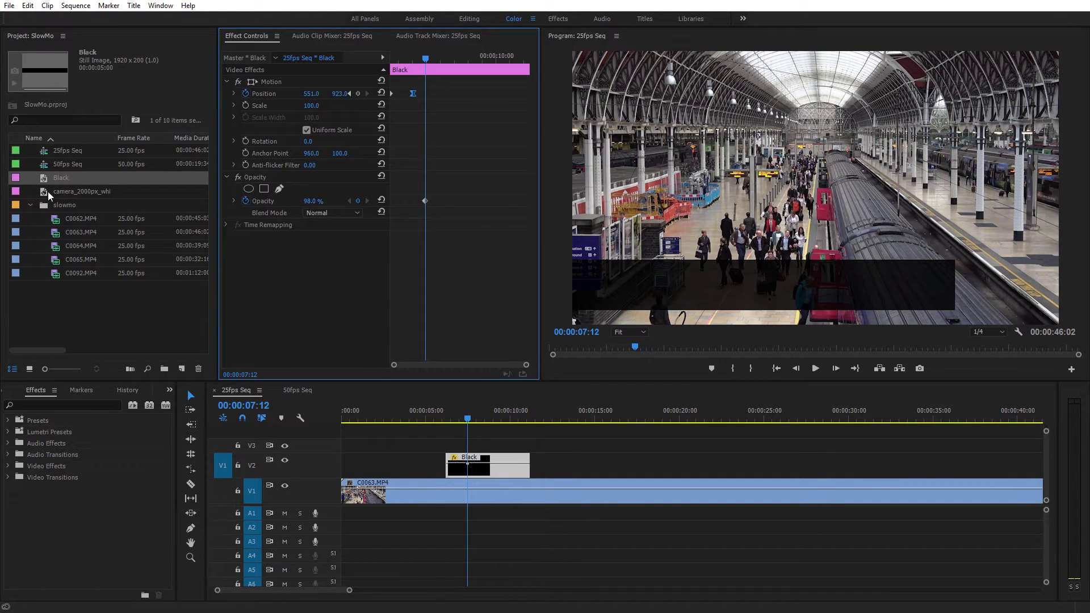
pyautogui.moveTo(48, 195); pyautogui.dragTo(469, 449)
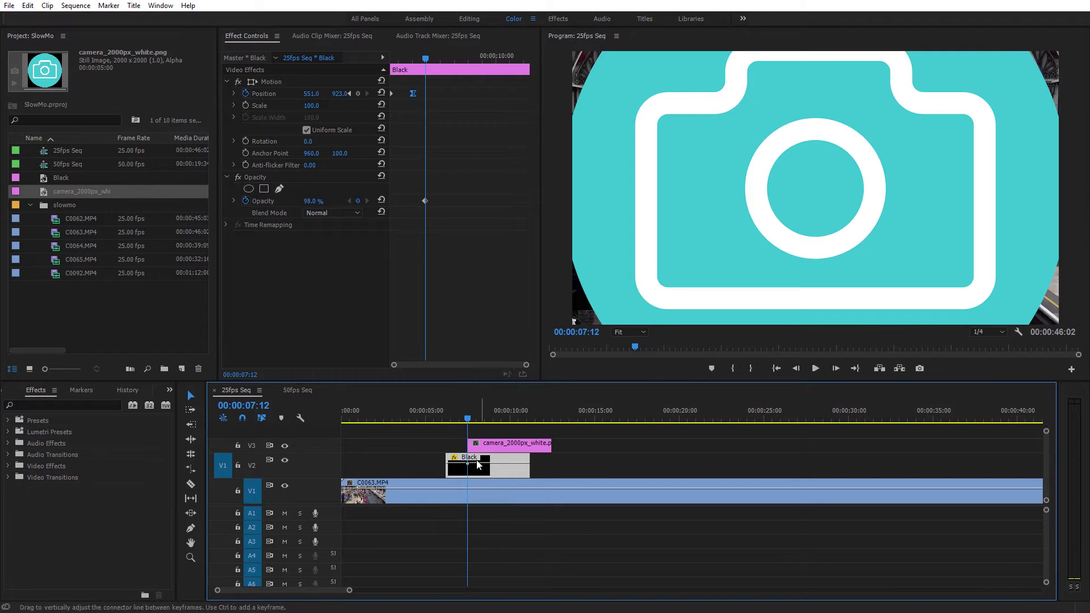
# Scale the camera logo down to 13 and nudge it to Y 911 on the bar's left end
pyautogui.click(500, 445)
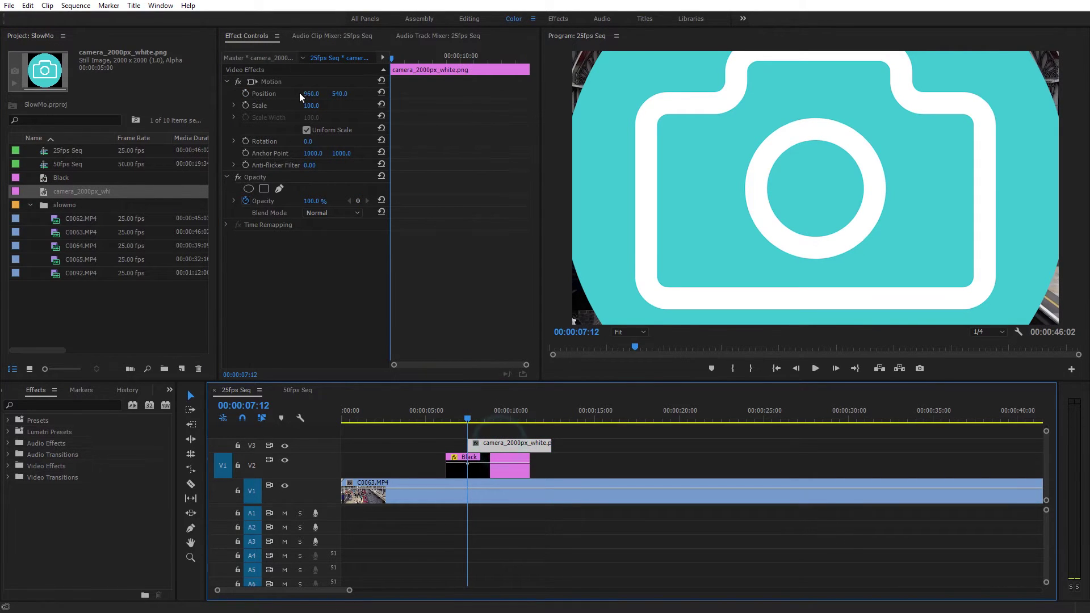
pyautogui.moveTo(309, 105); pyautogui.dragTo(338, 96)
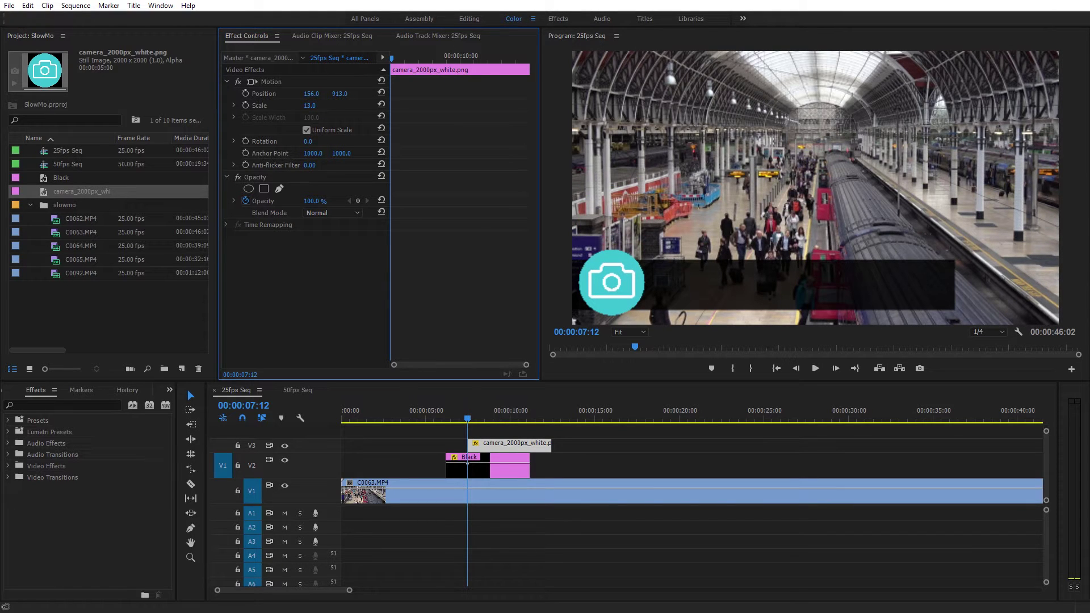
pyautogui.moveTo(340, 94); pyautogui.dragTo(338, 94)
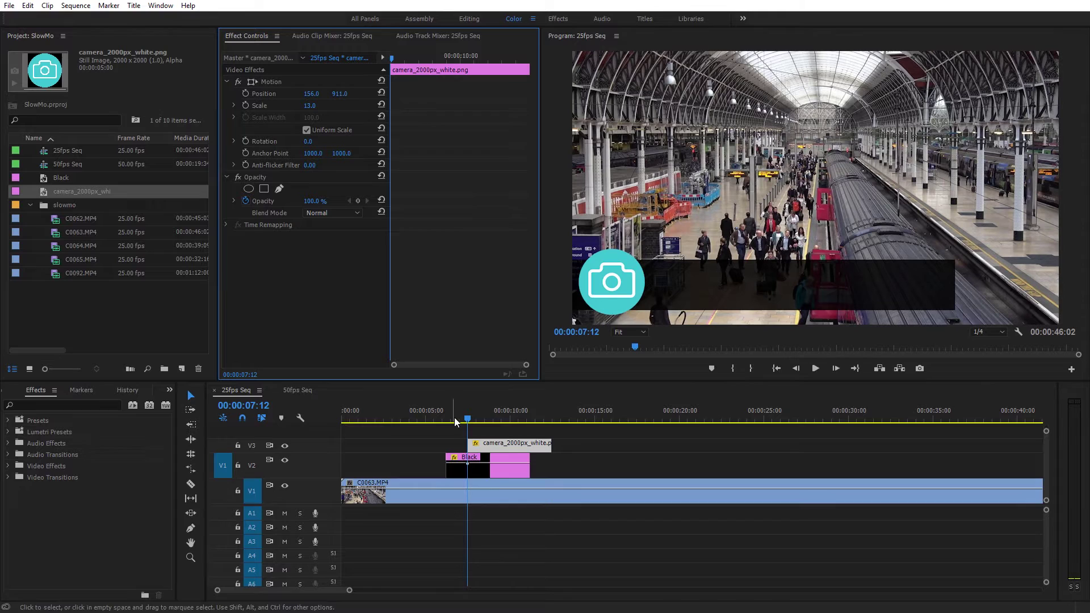
# Make the V3 track taller and return to just before the logo appears
pyautogui.doubleClick(219, 445)
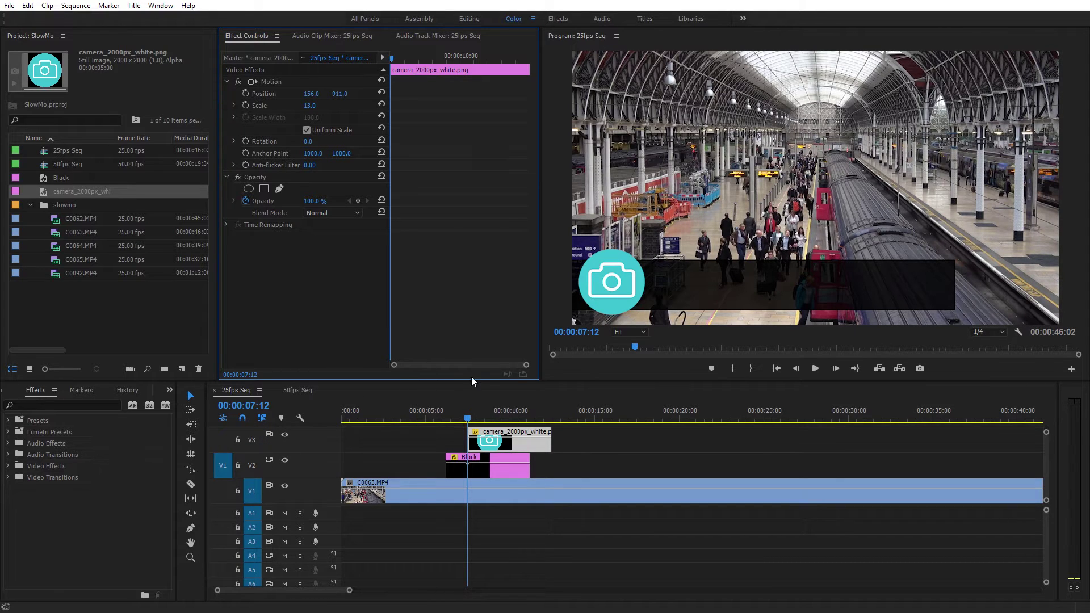
pyautogui.moveTo(470, 386); pyautogui.dragTo(464, 336)
pyautogui.doubleClick(221, 421)
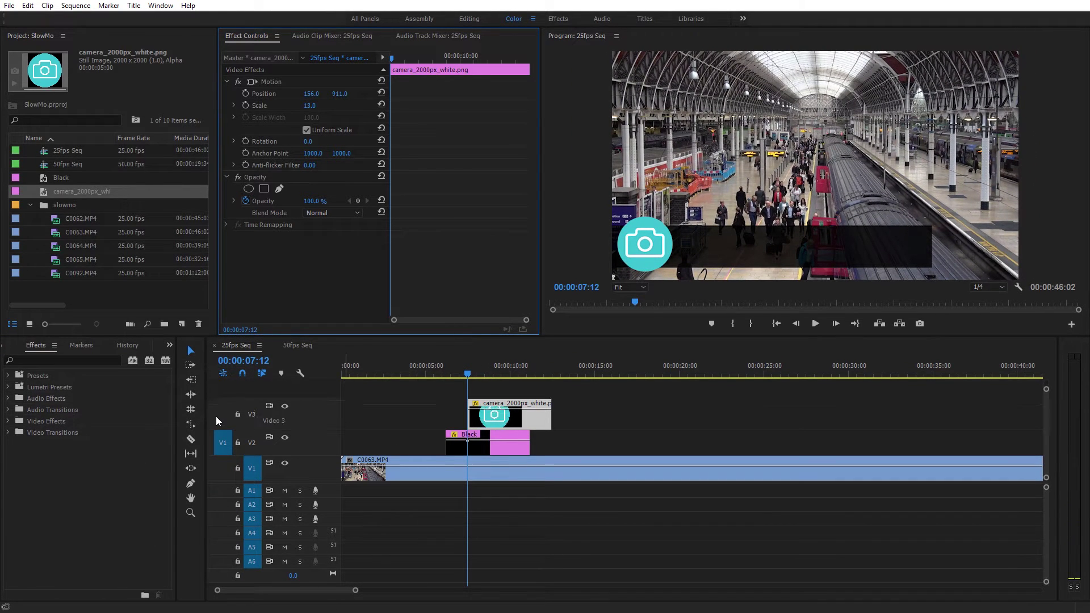
pyautogui.moveTo(467, 373)
pyautogui.mouseDown()
pyautogui.moveTo(450, 370)
pyautogui.moveTo(470, 377)
pyautogui.mouseUp()
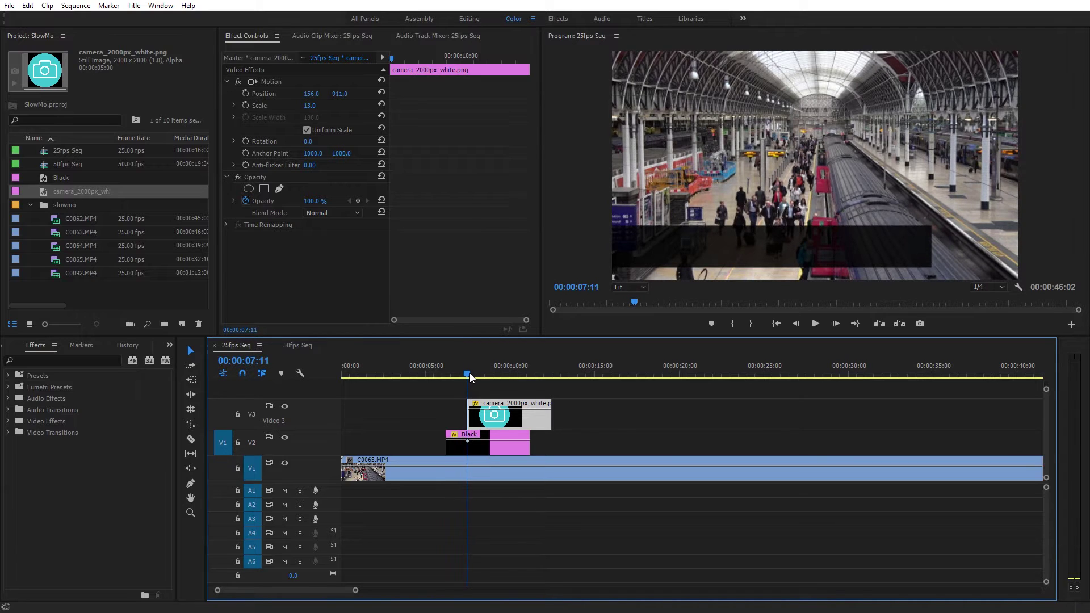
# Add two Opacity keyframes on the logo clip, drop the first to 0%, and preview the fade-in
pyautogui.keyDown('ctrl'); pyautogui.click(480, 406); pyautogui.keyUp('ctrl')
pyautogui.keyDown('ctrl'); pyautogui.click(473, 406); pyautogui.keyUp('ctrl')
pyautogui.moveTo(473, 406); pyautogui.dragTo(430, 468)
pyautogui.moveTo(448, 370); pyautogui.dragTo(413, 377)
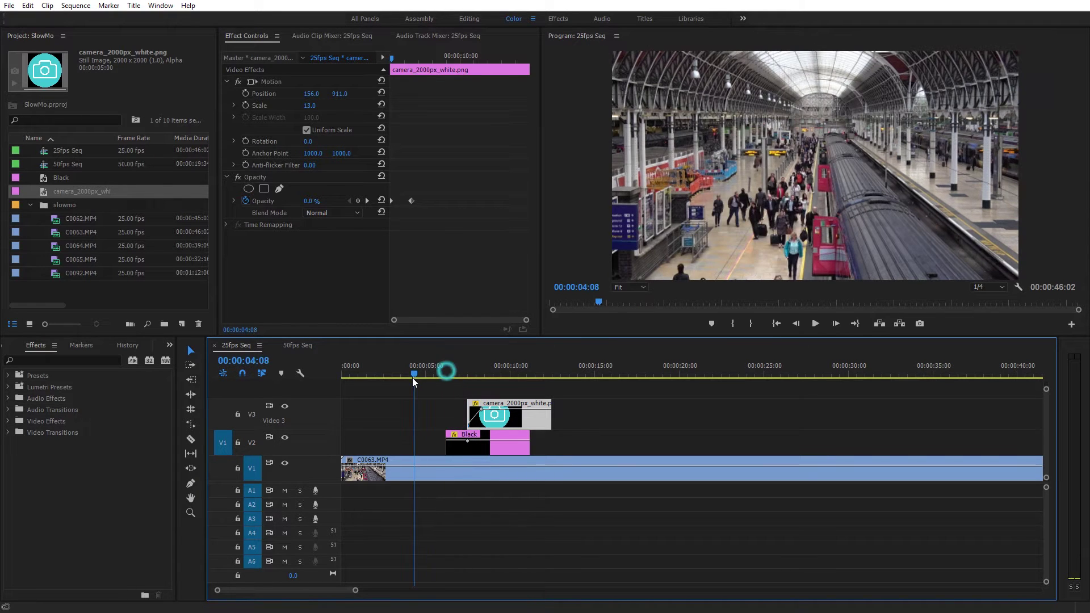
pyautogui.press('space')
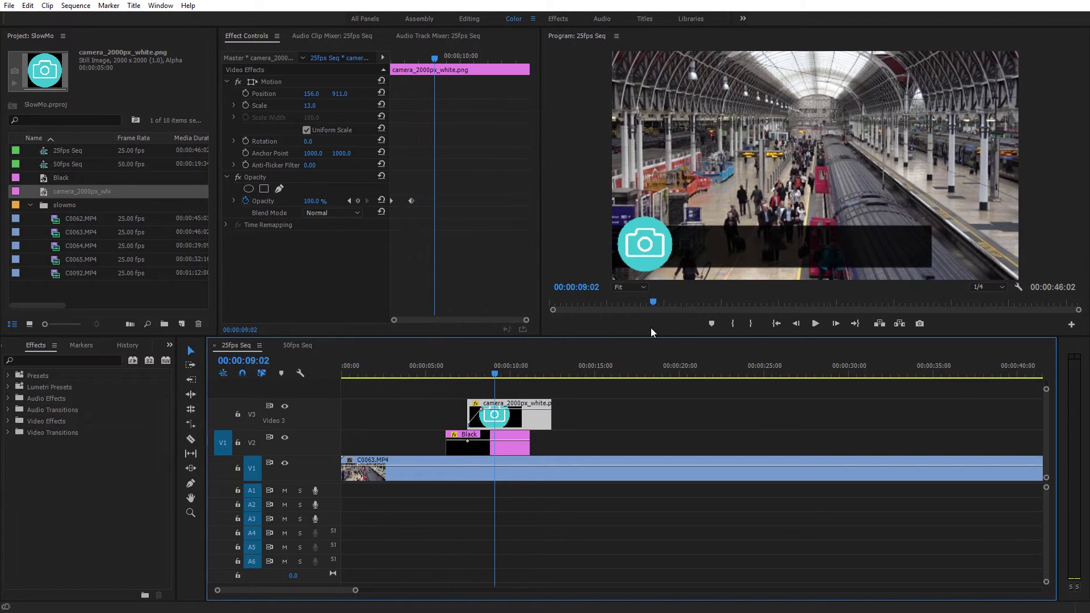
pyautogui.moveTo(494, 375)
pyautogui.mouseDown()
pyautogui.moveTo(455, 375)
pyautogui.moveTo(481, 376)
pyautogui.mouseUp()
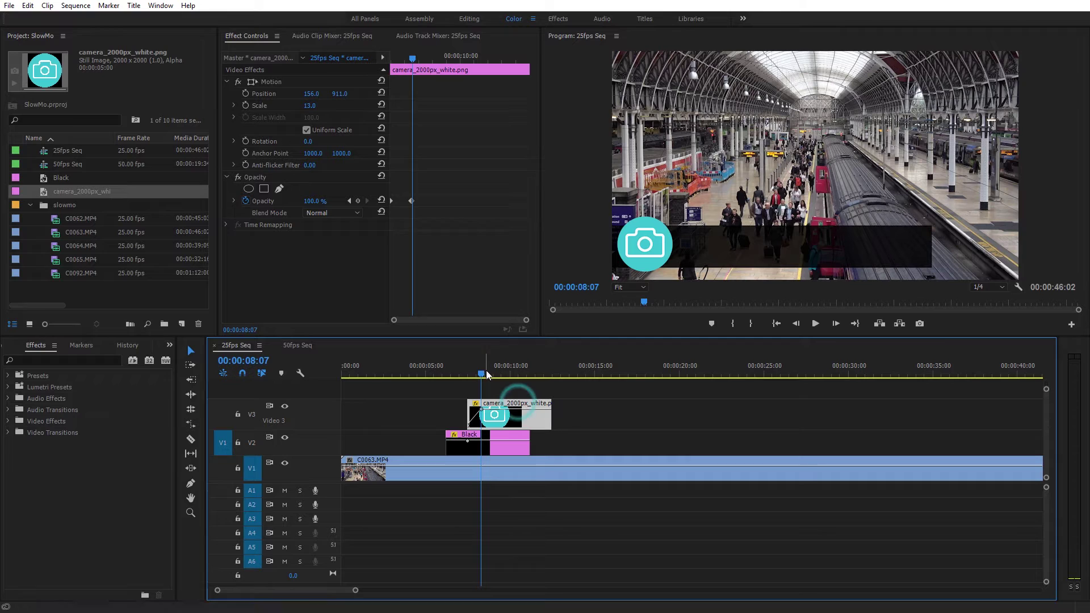
# Create a new Default Still title with the default settings
pyautogui.click(136, 8)
pyautogui.click(158, 33)
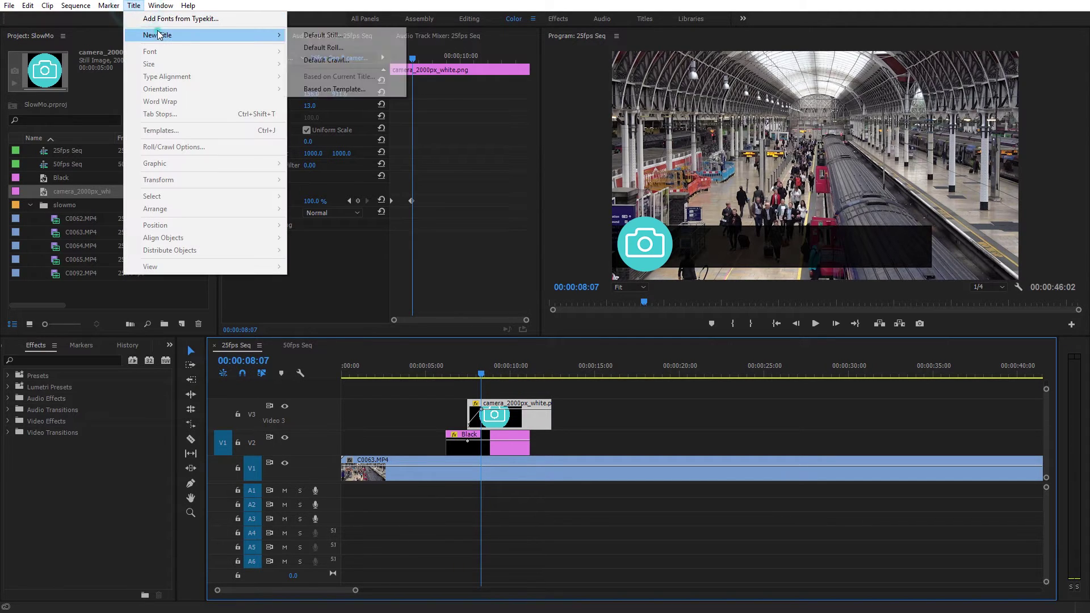
pyautogui.click(341, 37)
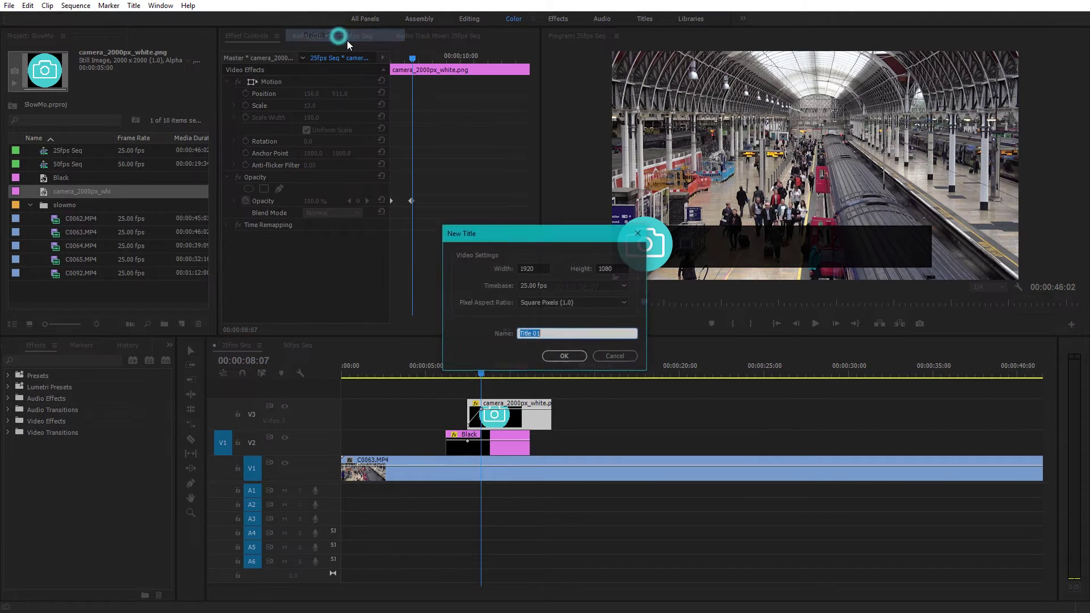
pyautogui.click(557, 356)
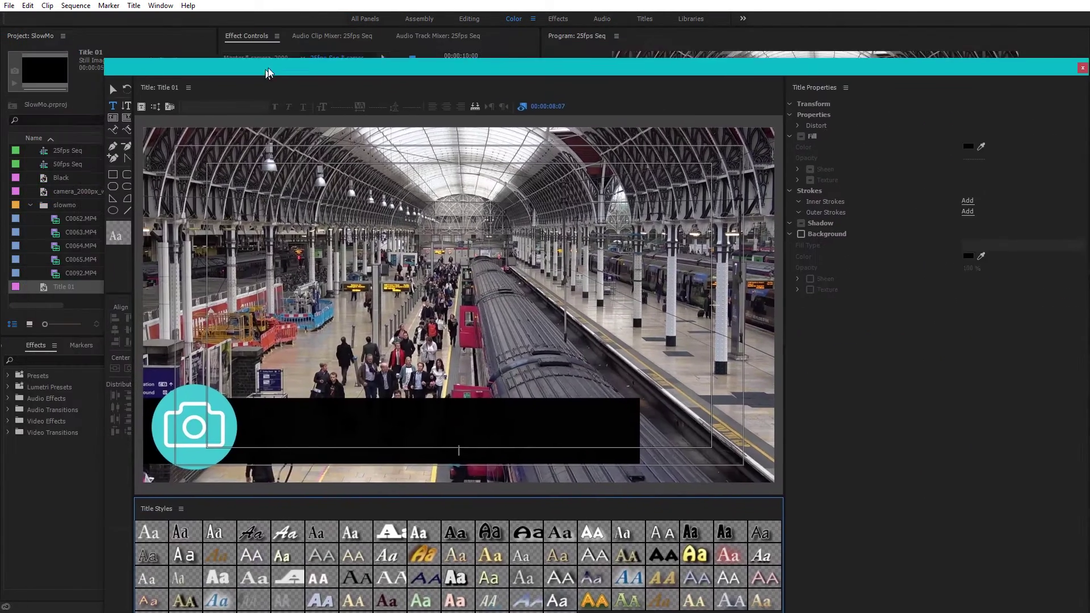
pyautogui.moveTo(265, 73); pyautogui.dragTo(230, 17)
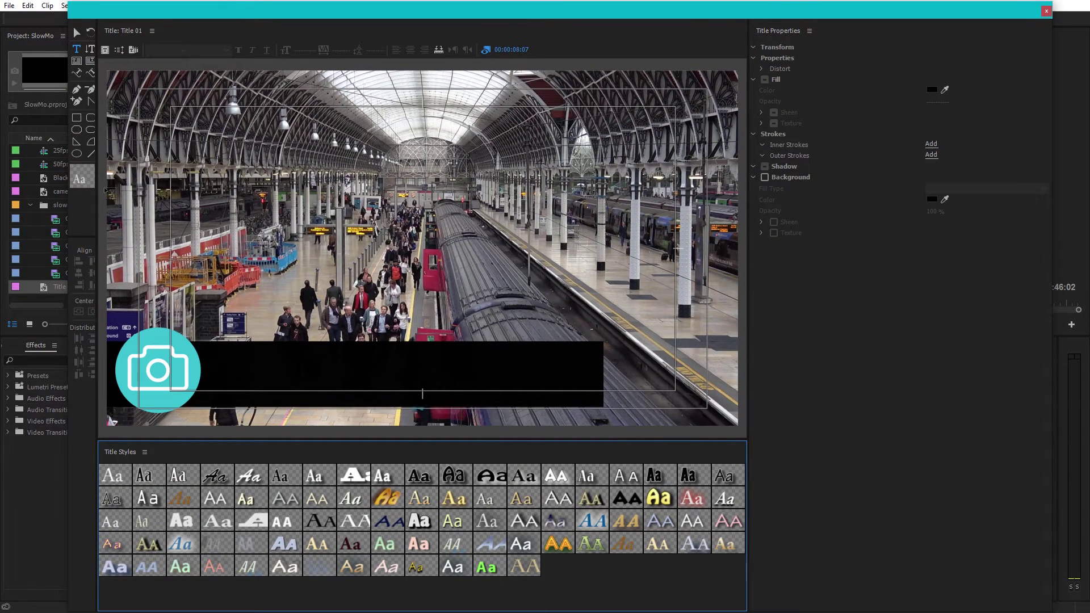
# Type 'LONDON PADDINGTON' and 'RUSH HOUR' on two lines over the black bar
pyautogui.click(234, 378)
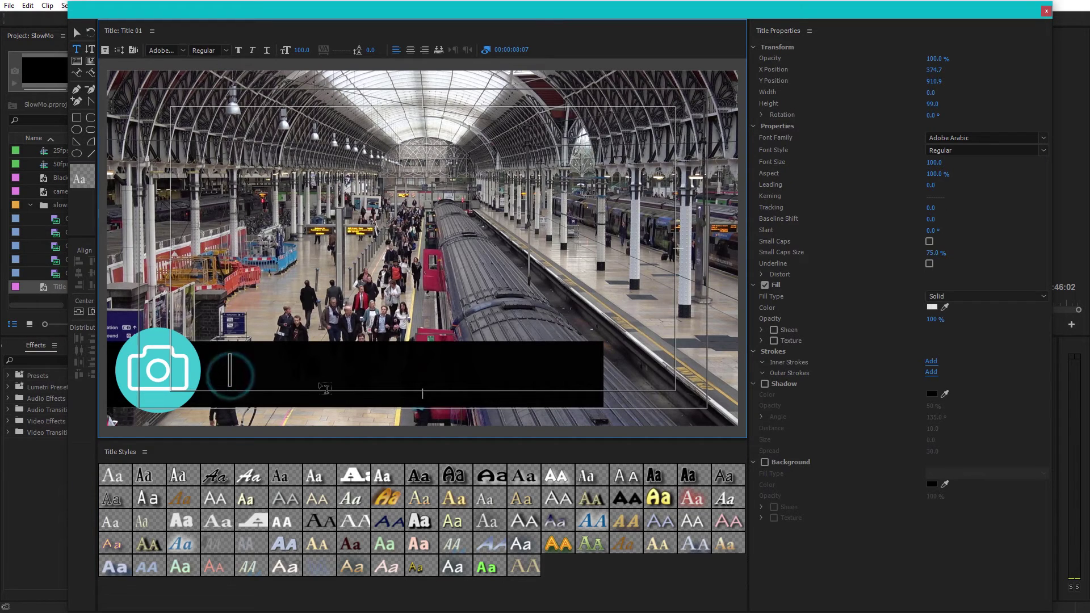
pyautogui.write('LONDON')
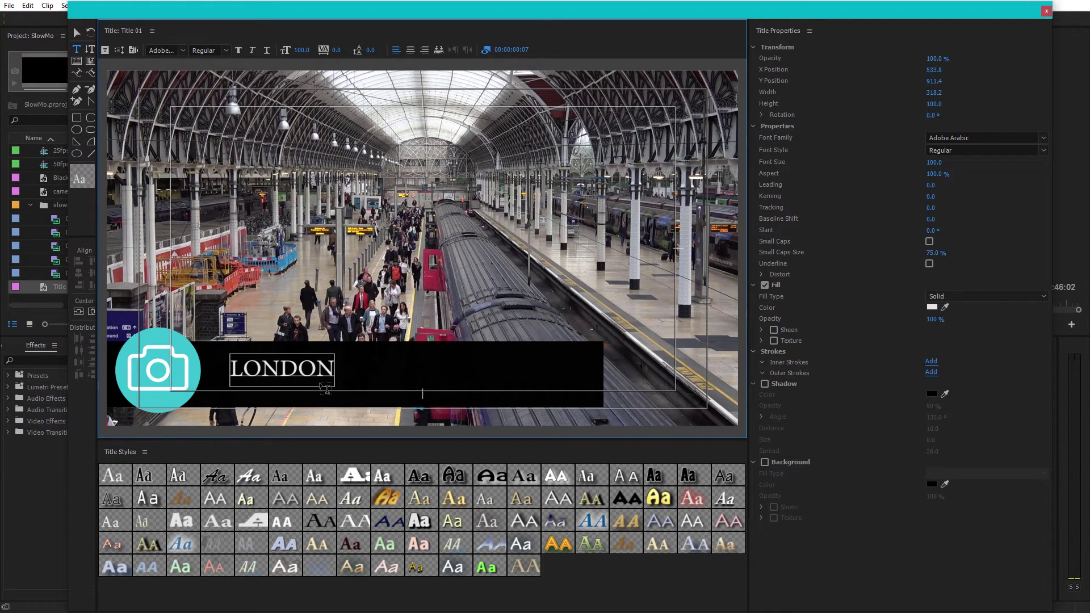
pyautogui.write(' PADDINGTON')
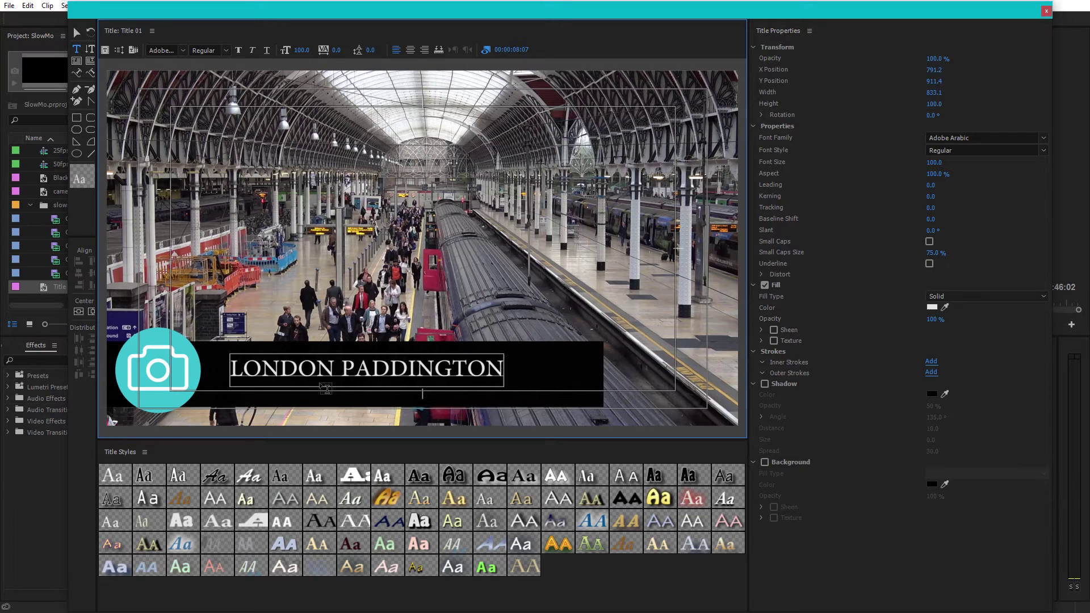
pyautogui.press('Return')
pyautogui.write('R')
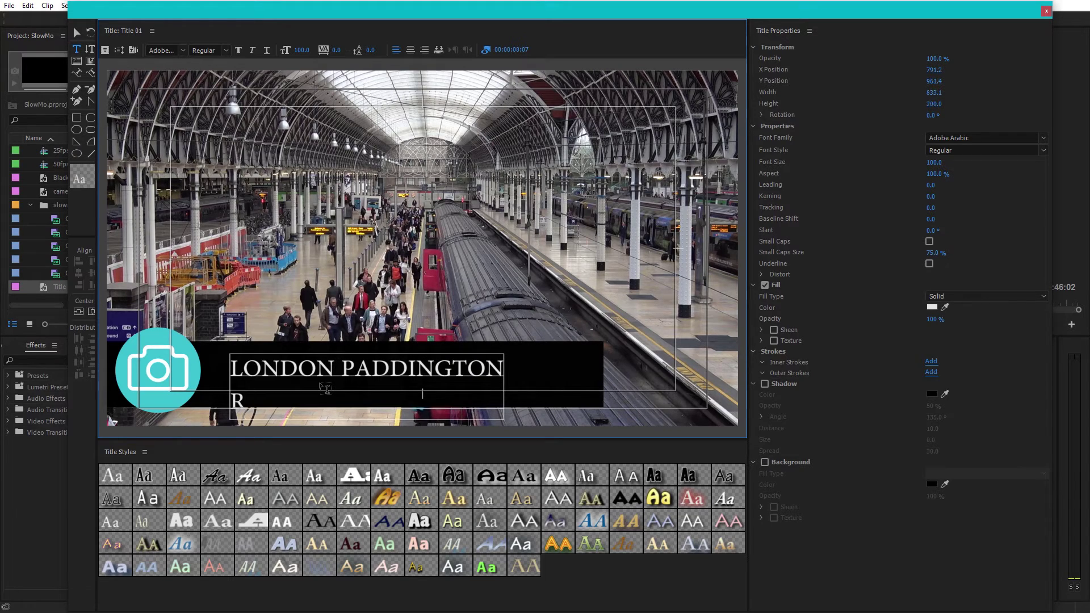
pyautogui.write('USH HOUR')
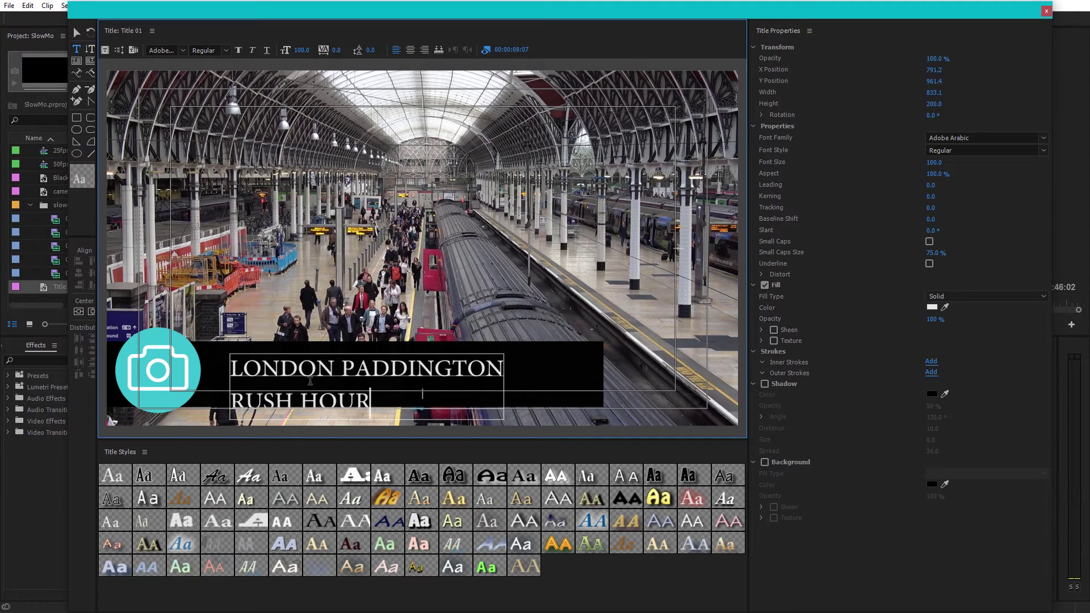
# Select the RUSH HOUR line and scrub its font size smaller
pyautogui.click(77, 33)
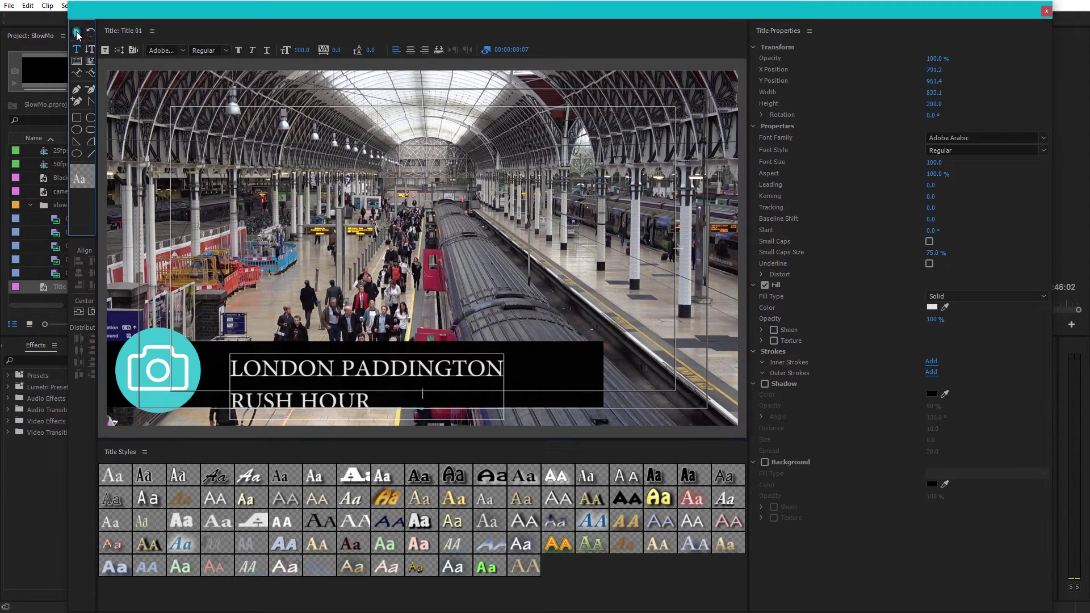
pyautogui.click(299, 369)
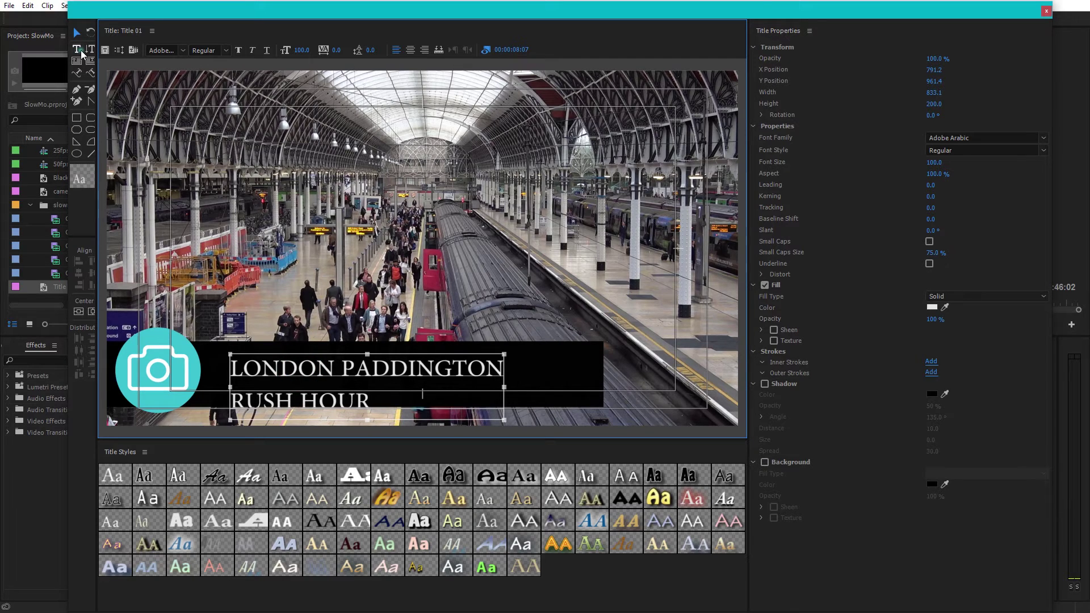
pyautogui.click(78, 49)
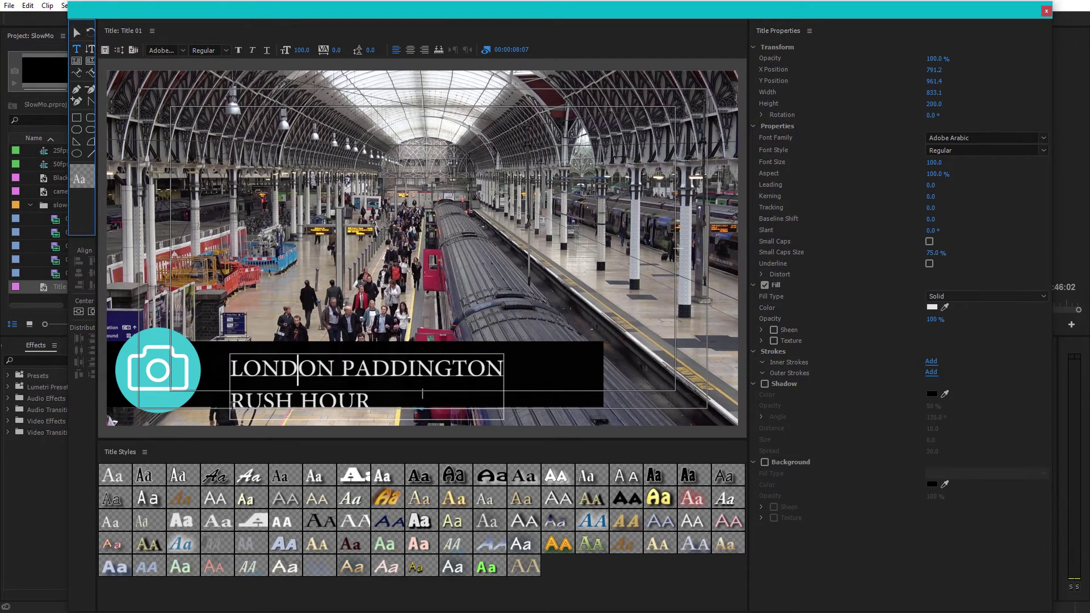
pyautogui.moveTo(232, 405); pyautogui.dragTo(370, 404)
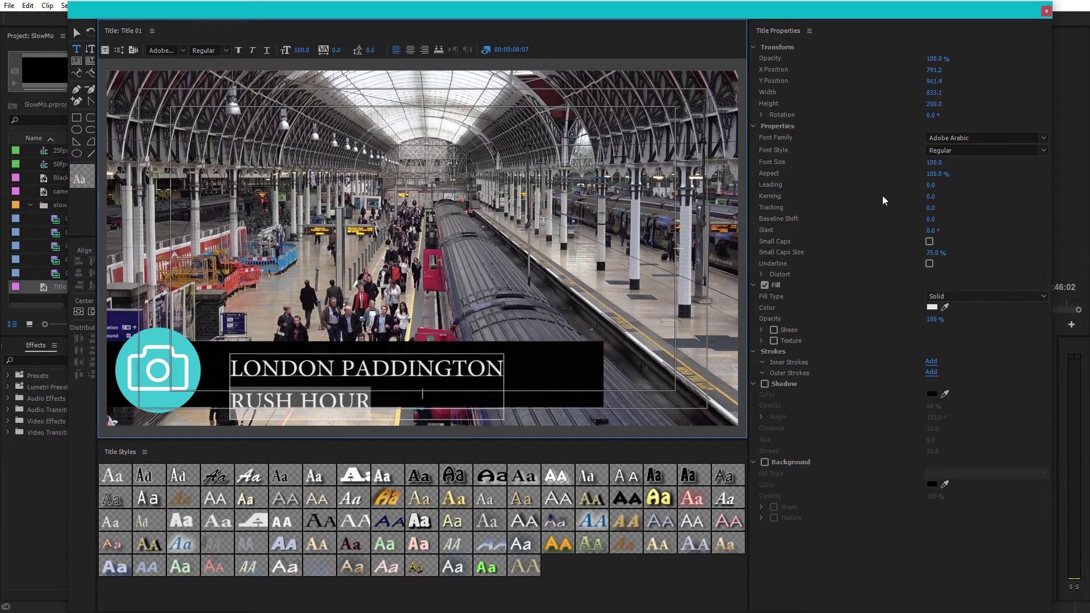
pyautogui.moveTo(938, 163); pyautogui.dragTo(914, 163)
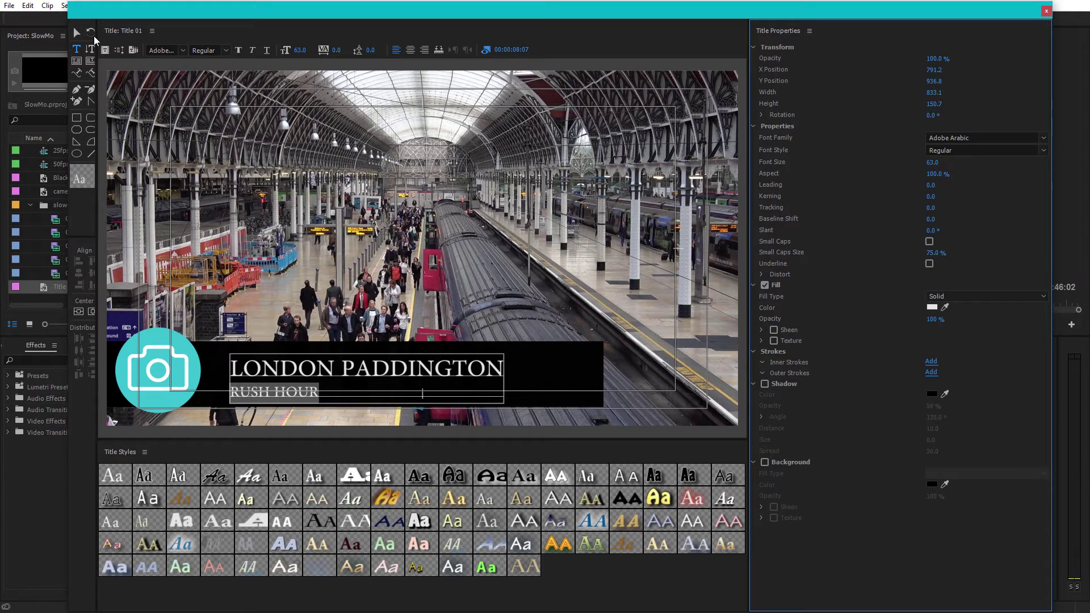
# Set the whole title to Lato Light at size 69 with kerning 9
pyautogui.click(76, 32)
pyautogui.click(303, 369)
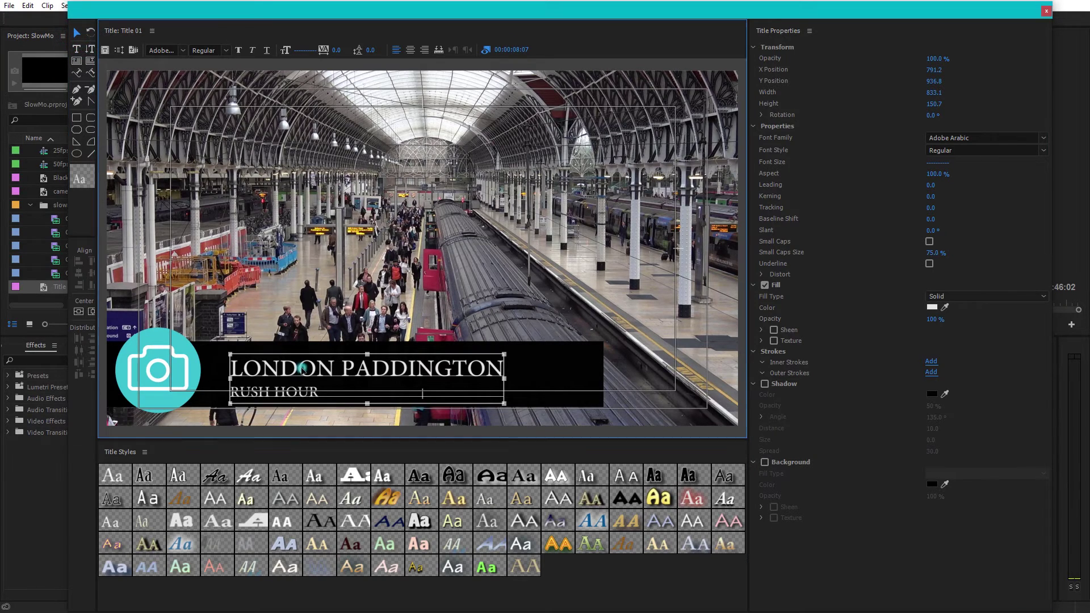
pyautogui.click(1046, 139)
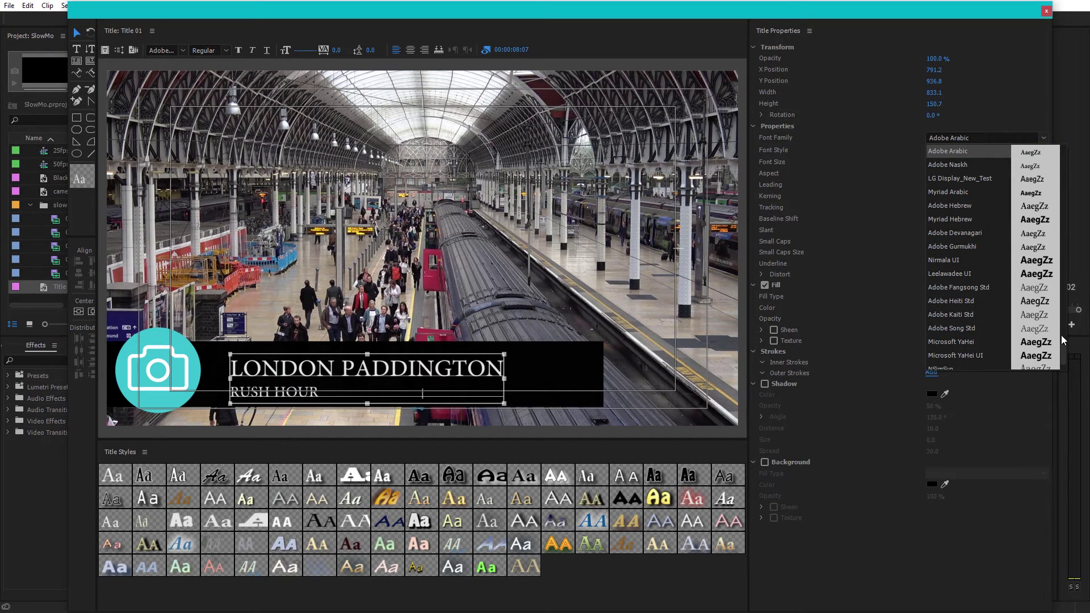
pyautogui.moveTo(1065, 357); pyautogui.dragTo(1025, 201)
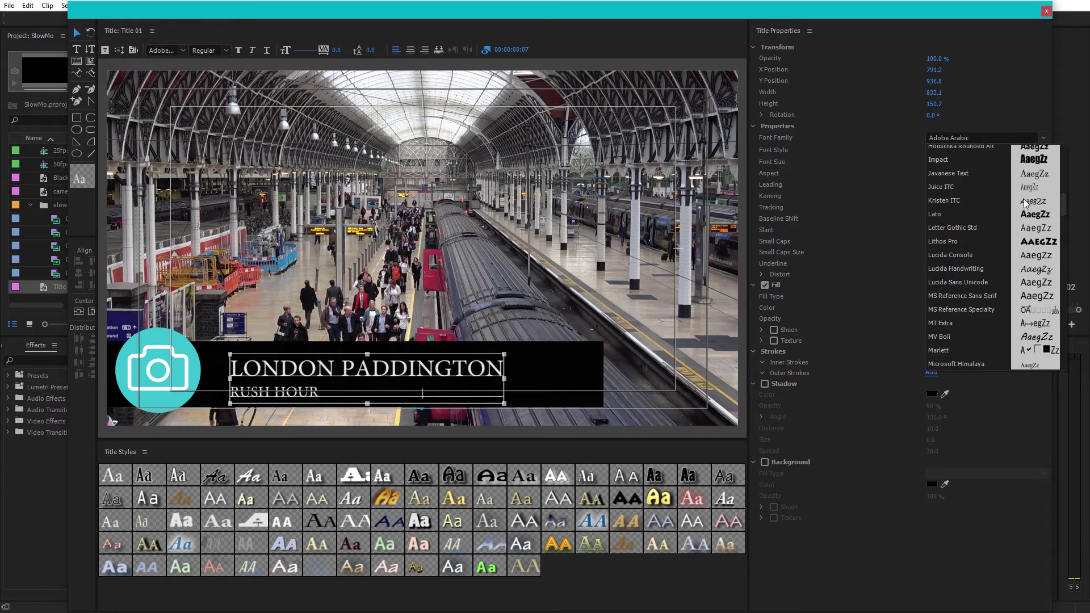
pyautogui.click(959, 213)
pyautogui.click(1046, 151)
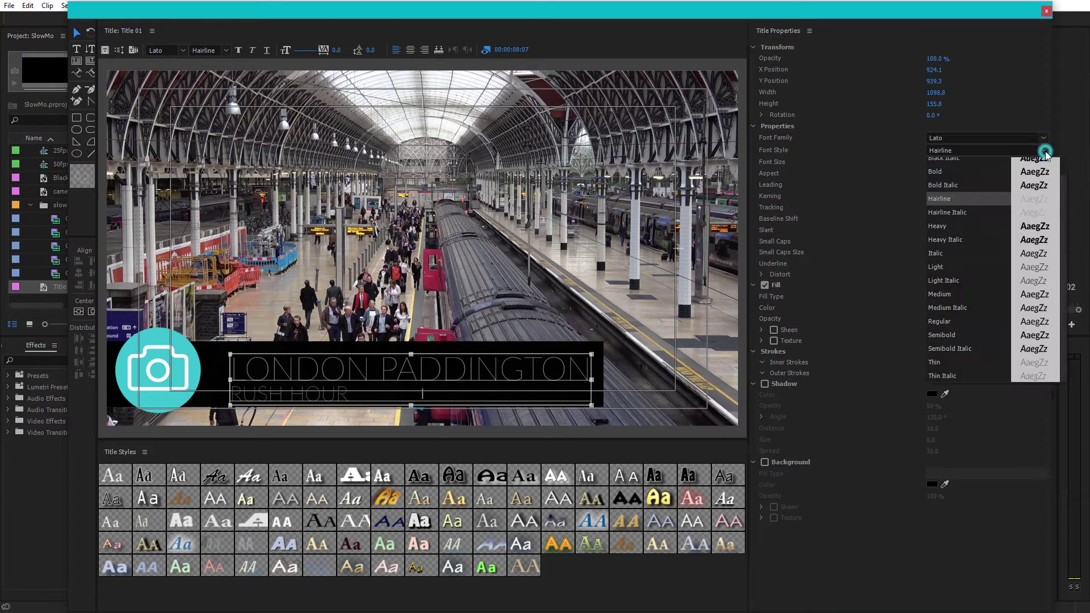
pyautogui.click(947, 267)
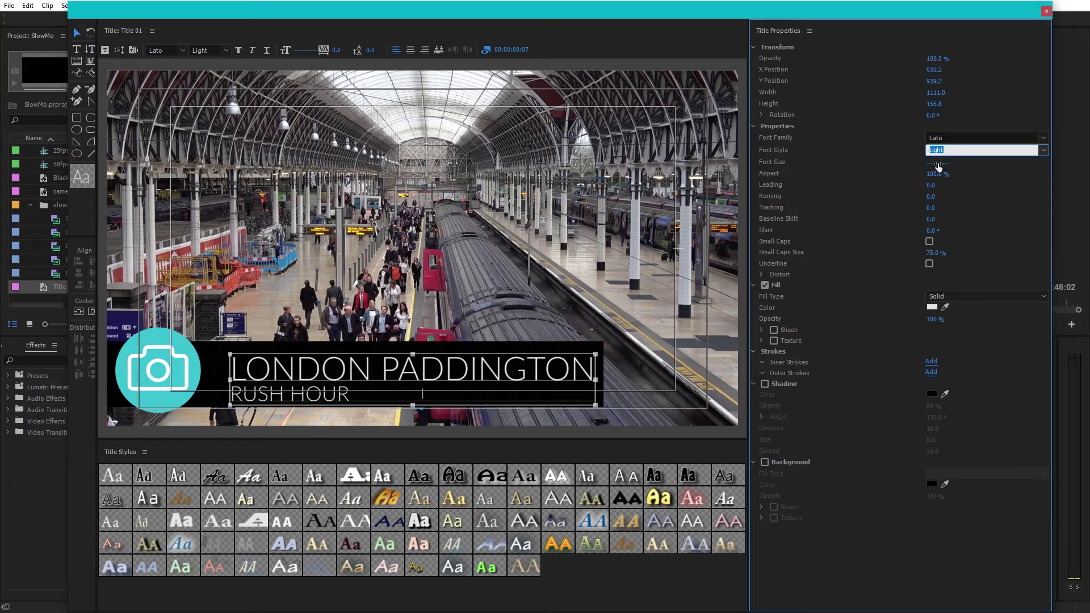
pyautogui.moveTo(939, 166)
pyautogui.mouseDown()
pyautogui.moveTo(959, 166)
pyautogui.moveTo(926, 166)
pyautogui.mouseUp()
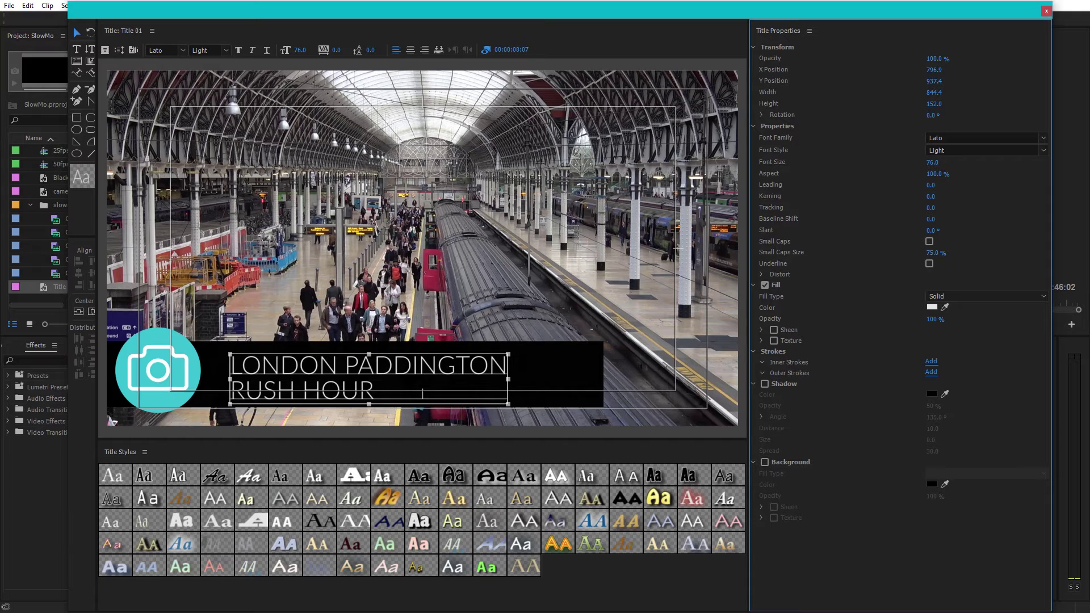
pyautogui.moveTo(926, 166); pyautogui.dragTo(945, 200)
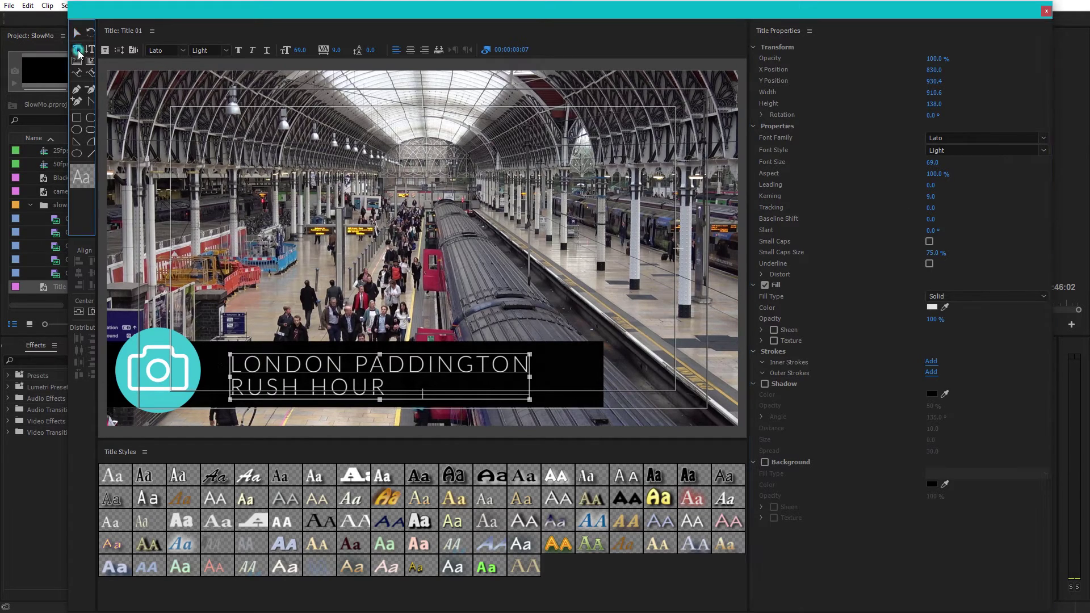
# Reduce RUSH HOUR's font size below the LONDON PADDINGTON line
pyautogui.click(77, 49)
pyautogui.click(235, 385)
pyautogui.hotkey('shift', 'End')
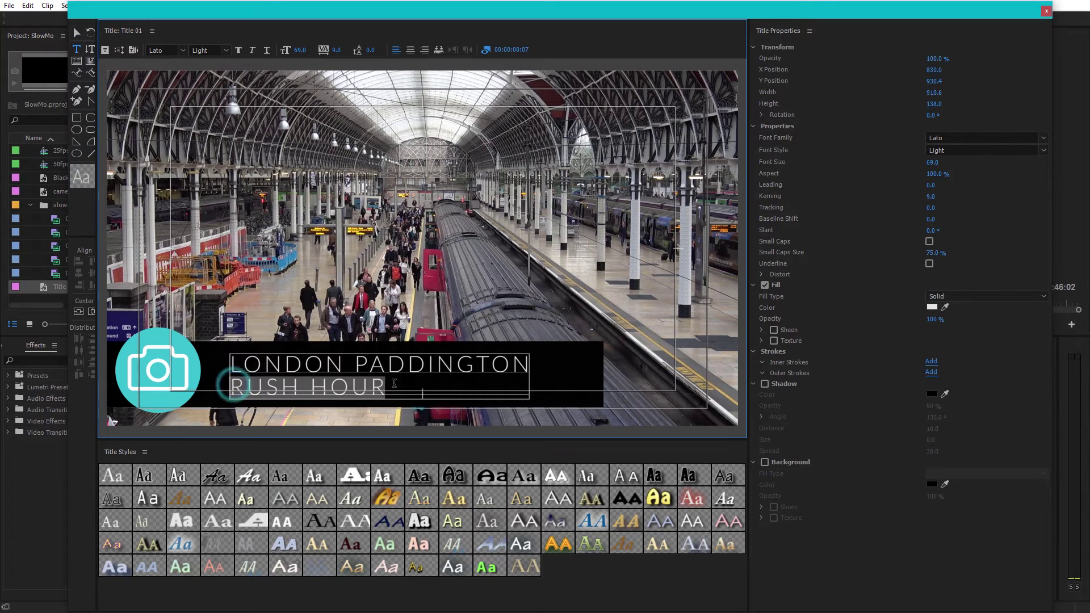
pyautogui.moveTo(931, 164); pyautogui.dragTo(919, 164)
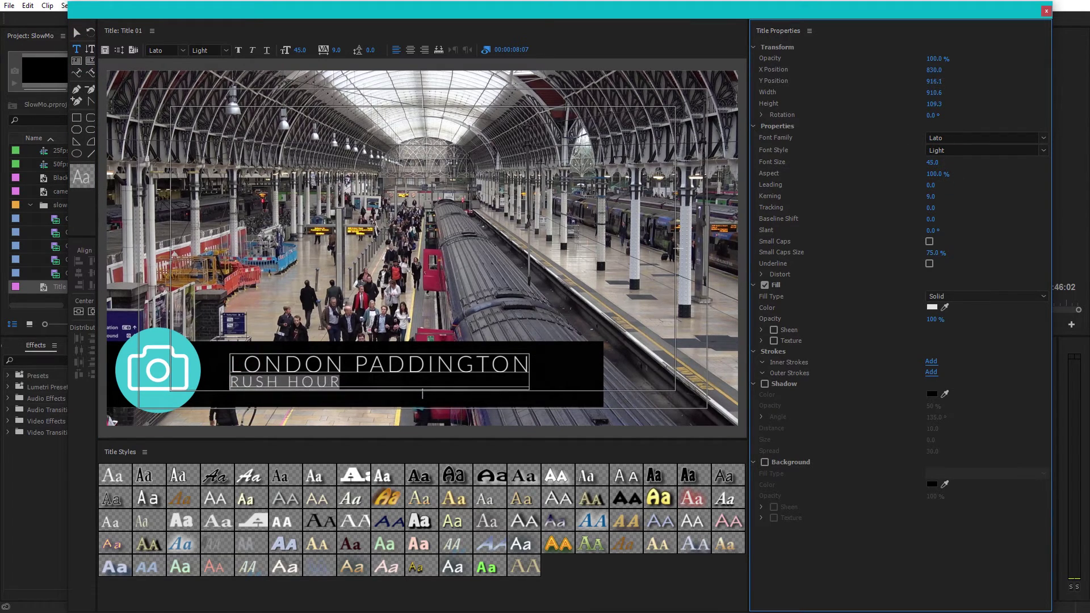
# Set the title's leading to 16 to space the two lines apart
pyautogui.click(76, 32)
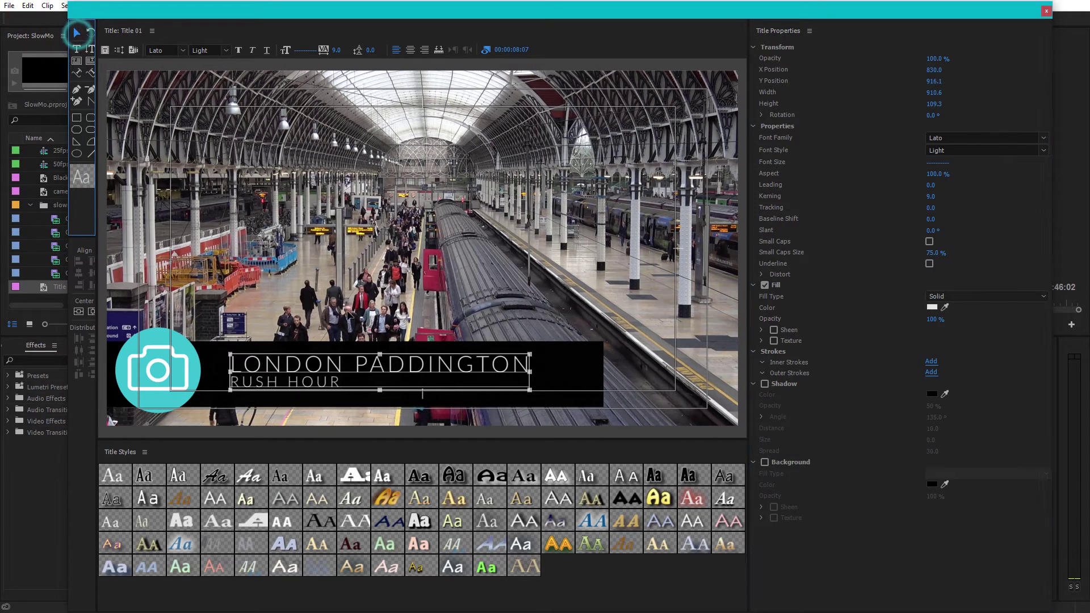
pyautogui.click(338, 364)
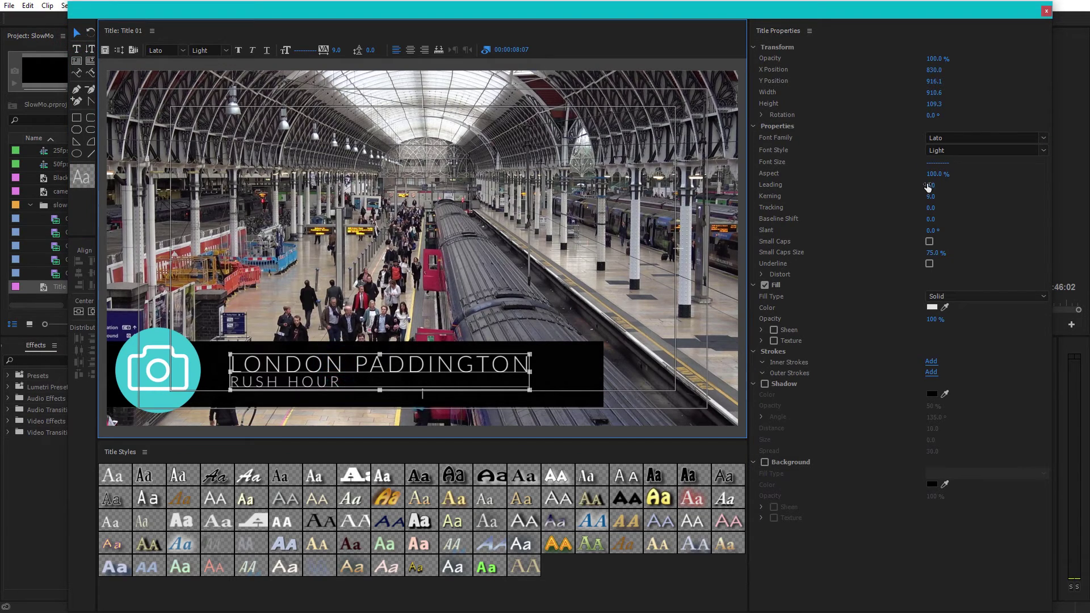
pyautogui.moveTo(929, 187); pyautogui.dragTo(939, 182)
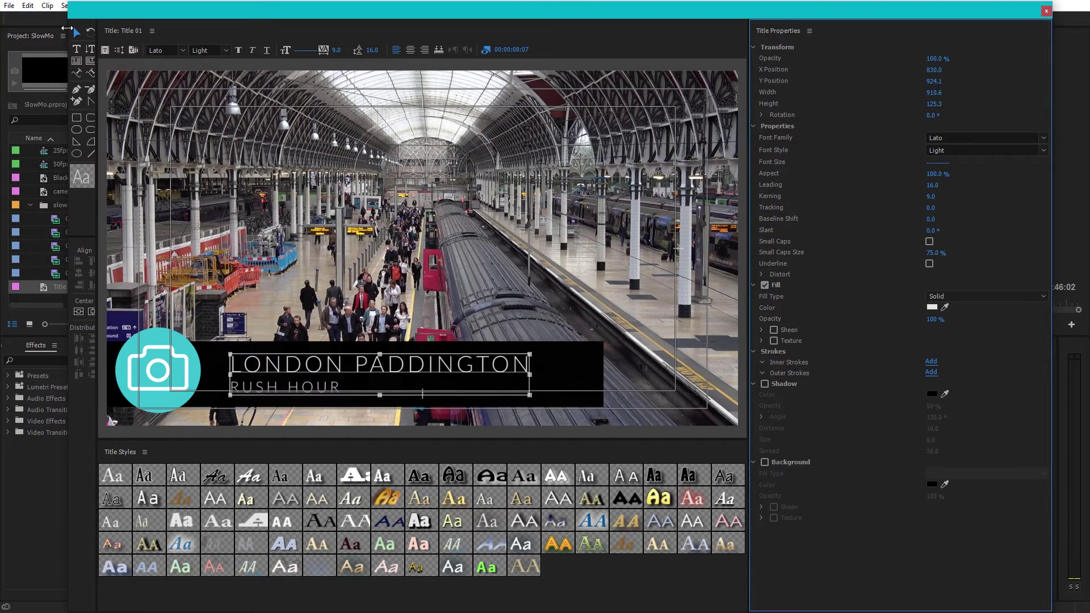
pyautogui.click(561, 375)
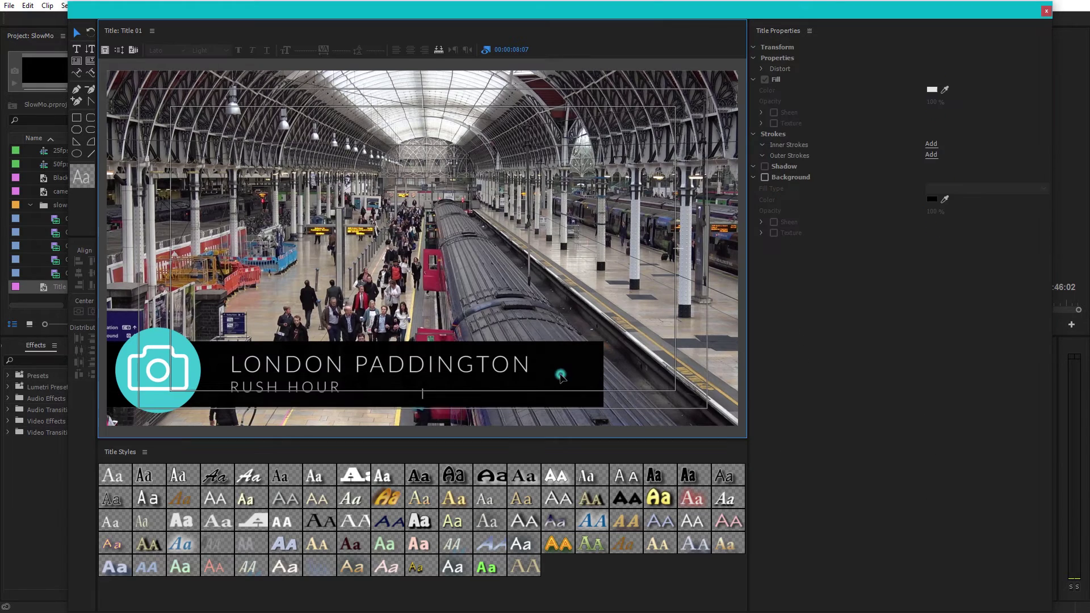
pyautogui.click(319, 361)
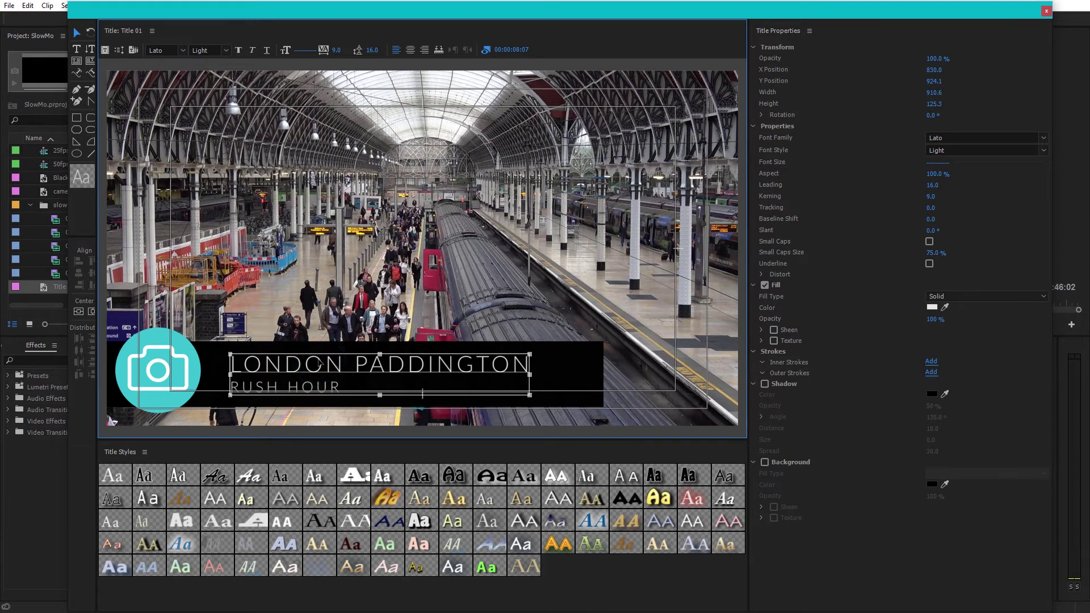
pyautogui.click(584, 362)
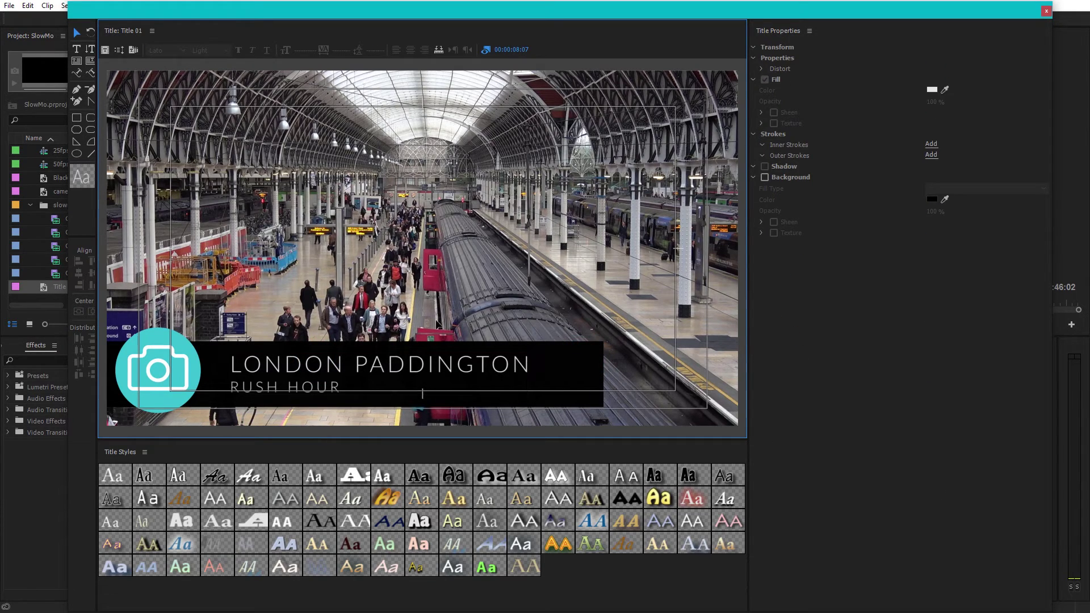
# Close the title editor, place Title 01 on V4 above the logo, and expand that track
pyautogui.click(1046, 11)
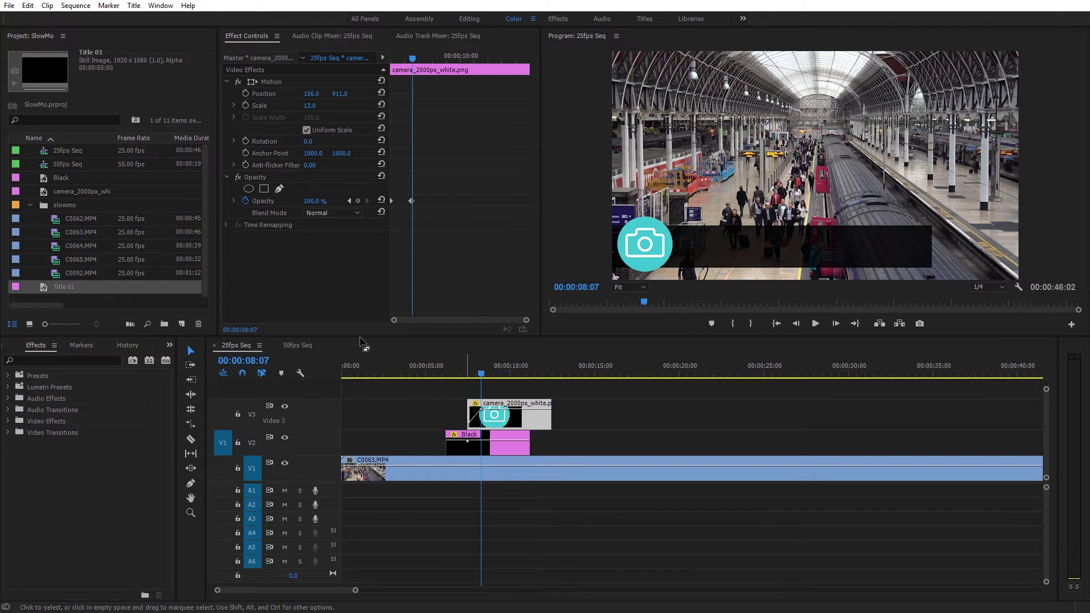
pyautogui.moveTo(47, 284); pyautogui.dragTo(489, 390)
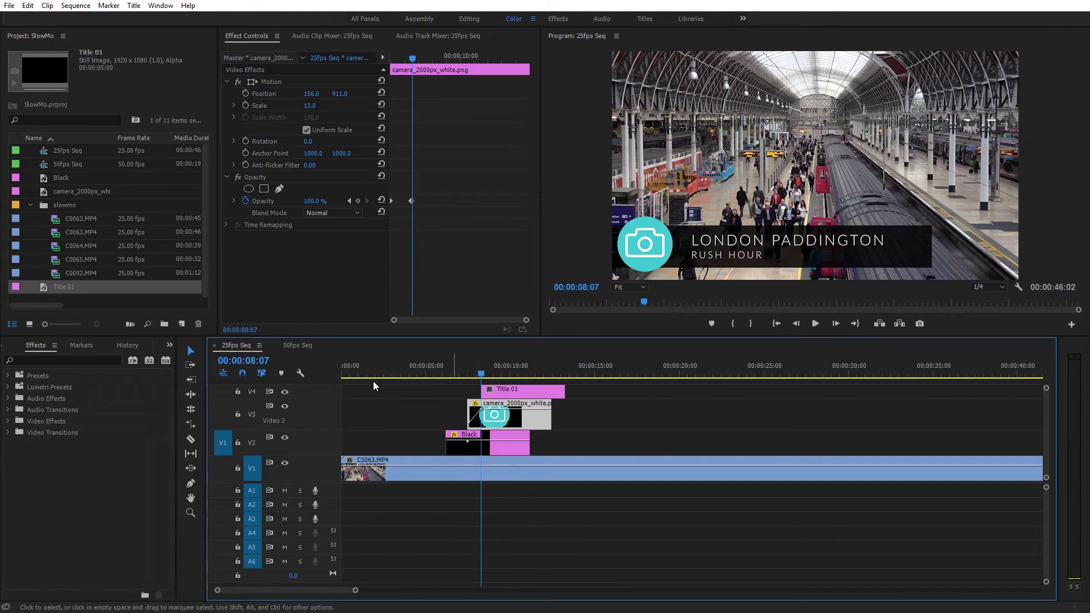
pyautogui.doubleClick(220, 390)
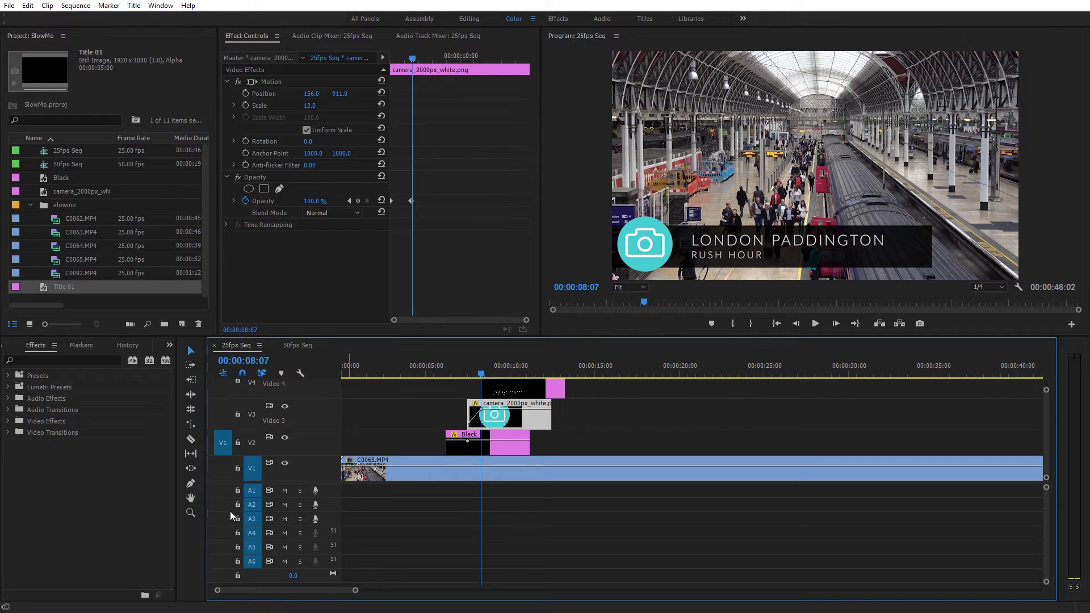
pyautogui.moveTo(461, 336); pyautogui.dragTo(461, 286)
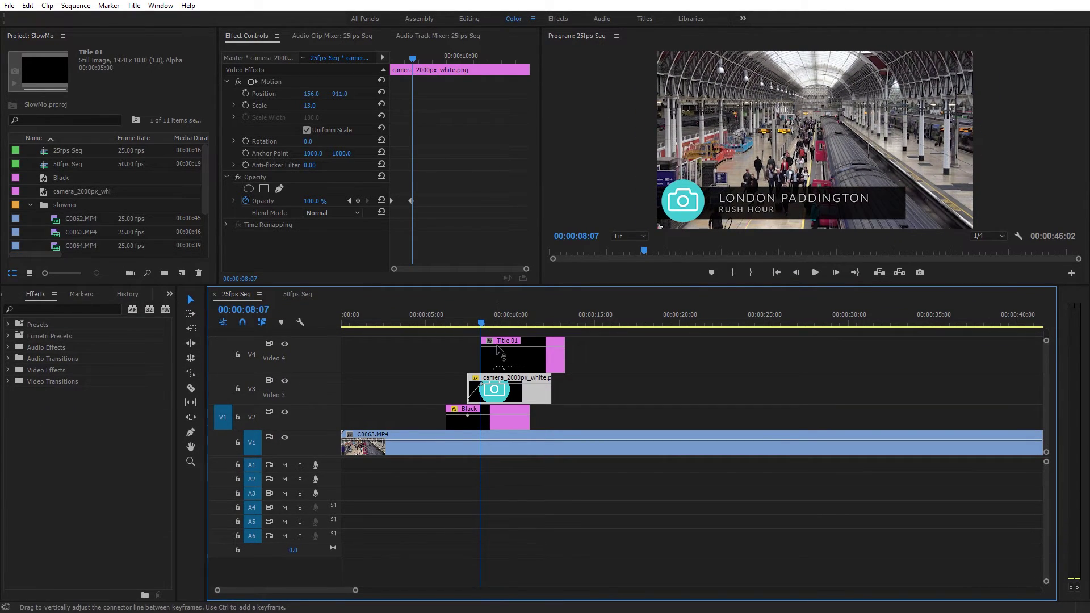
# Fade Title 01 in from 0% opacity, moving the title's and logo's full-opacity keyframes earlier
pyautogui.click(494, 349)
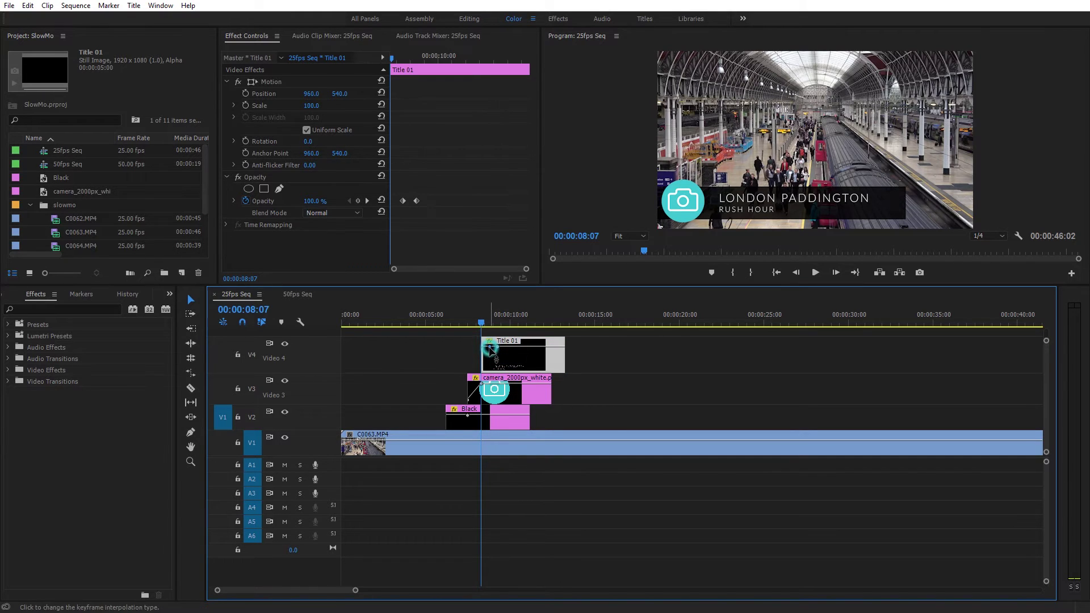
pyautogui.moveTo(491, 350); pyautogui.dragTo(482, 369)
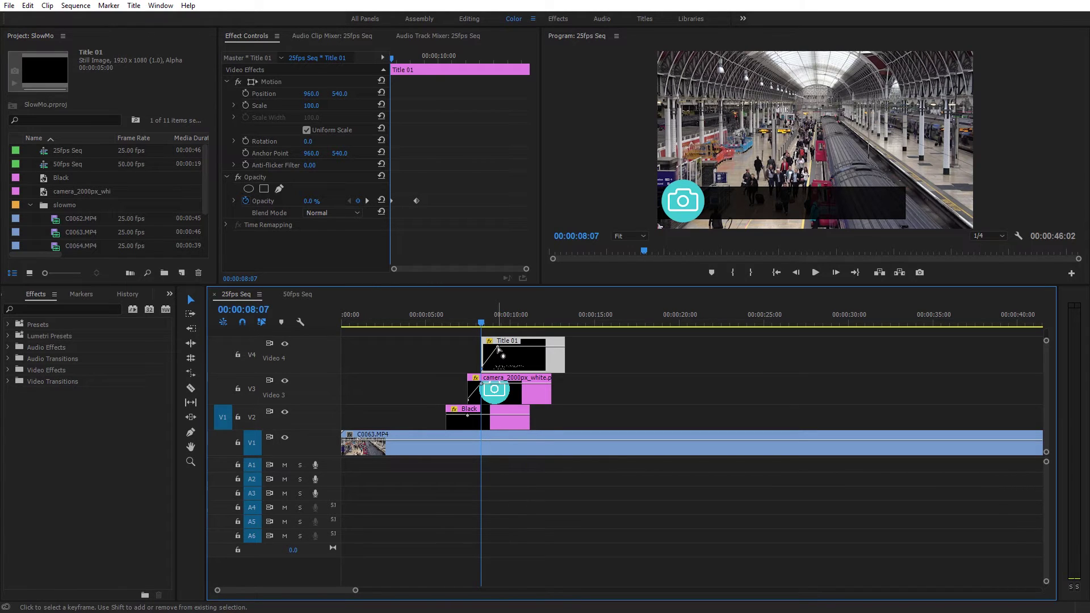
pyautogui.moveTo(498, 346)
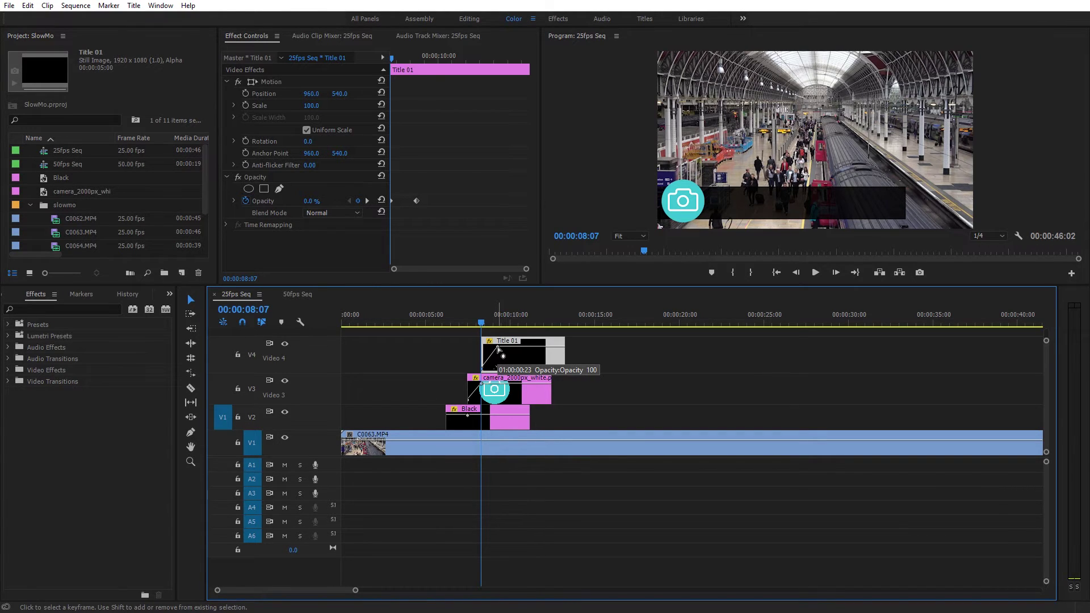
pyautogui.moveTo(498, 348); pyautogui.dragTo(489, 346)
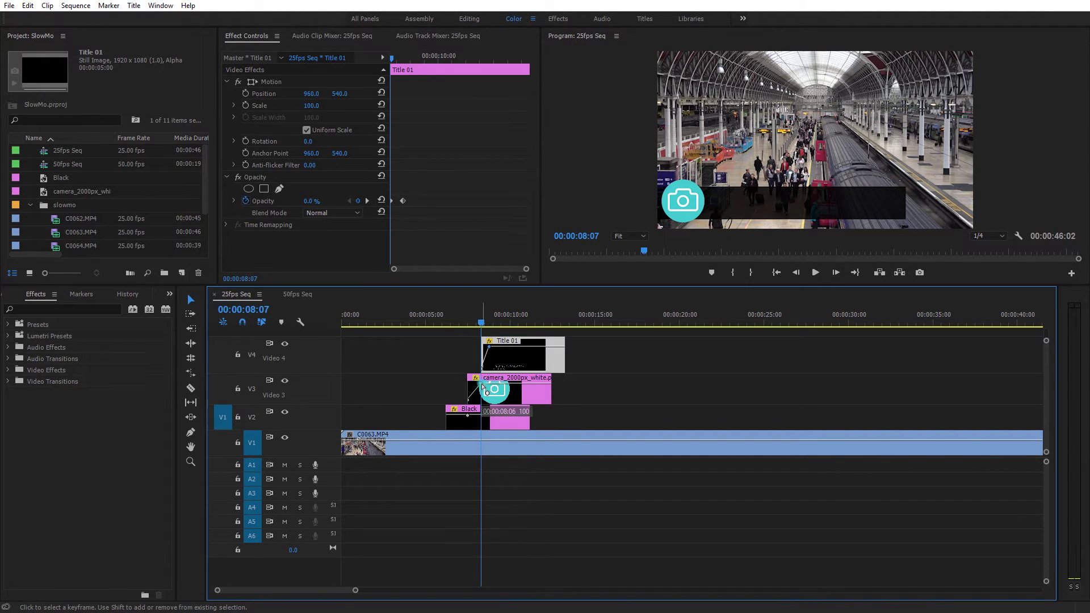
pyautogui.moveTo(481, 384); pyautogui.dragTo(476, 383)
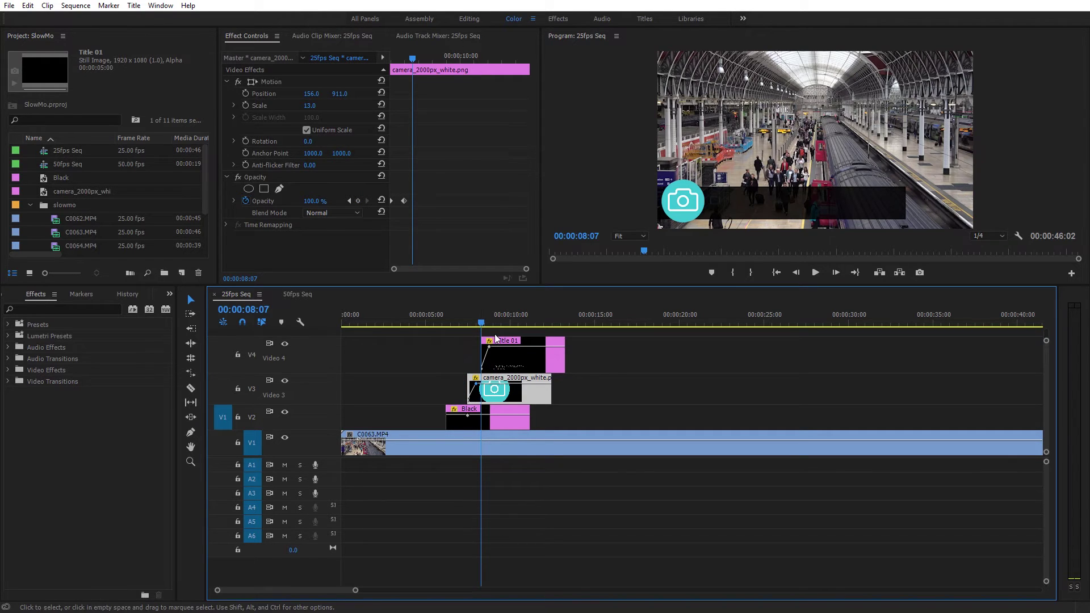
pyautogui.moveTo(504, 341); pyautogui.dragTo(499, 343)
pyautogui.moveTo(400, 321); pyautogui.dragTo(435, 322)
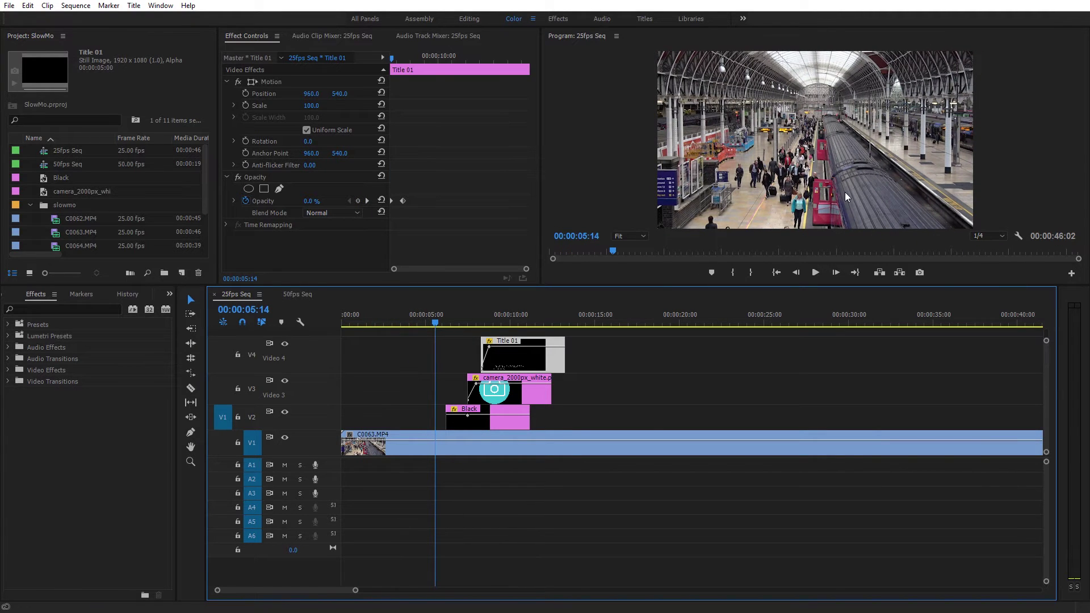
# Set playback resolution to Full and preview the title fading in
pyautogui.click(990, 236)
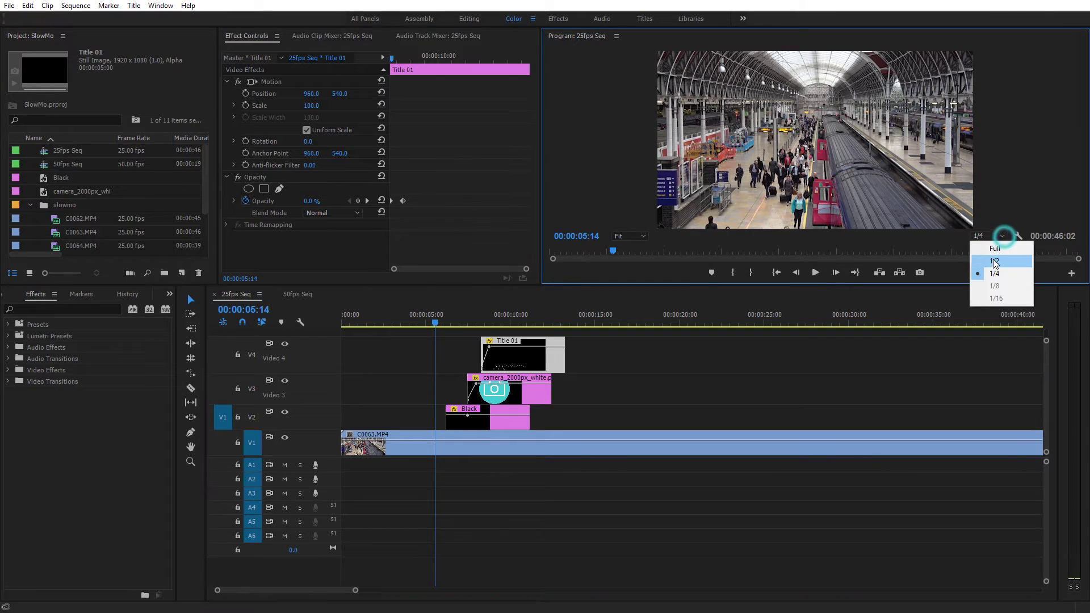
pyautogui.click(993, 252)
pyautogui.press('space')
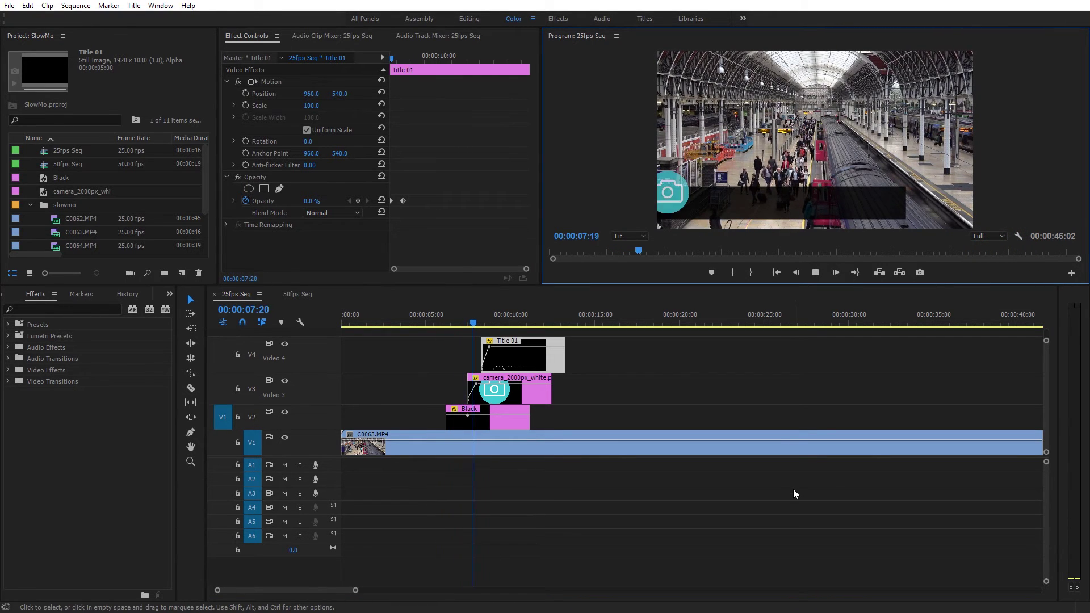
pyautogui.press('space')
pyautogui.press('space')
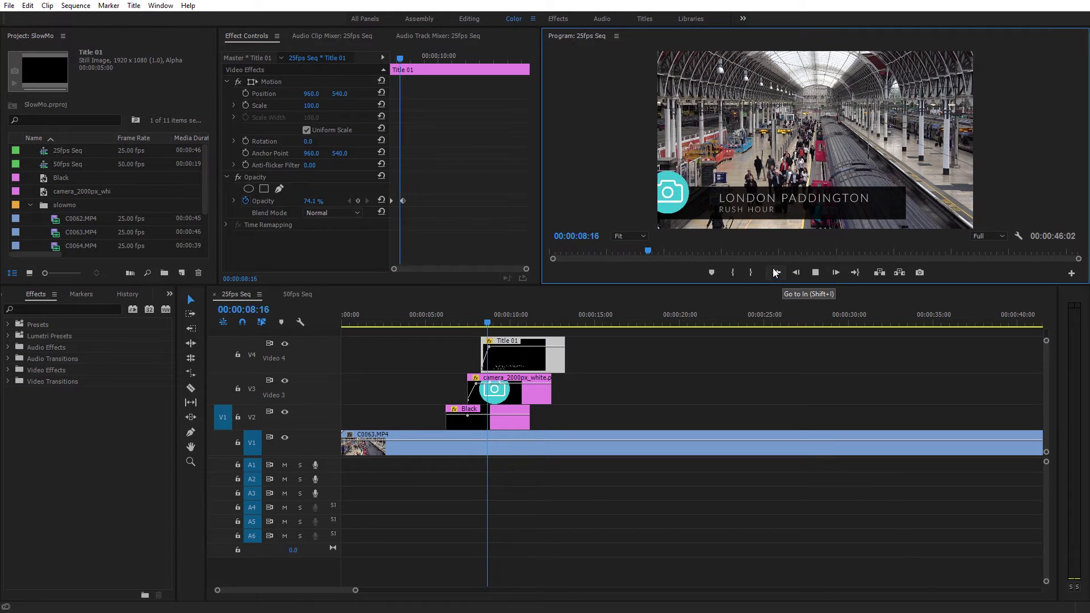
pyautogui.press('space')
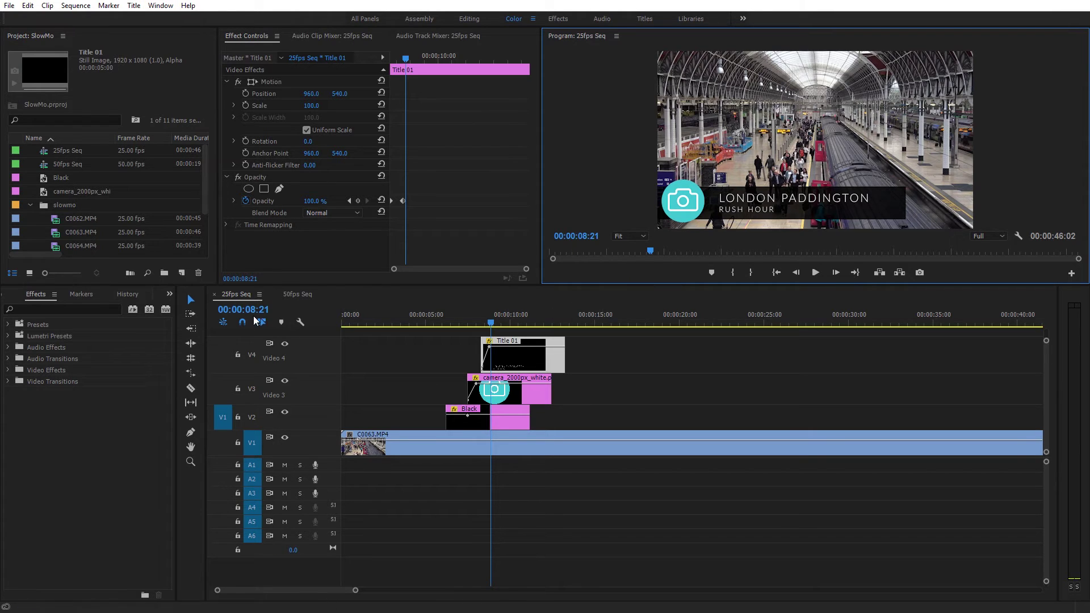
pyautogui.click(297, 322)
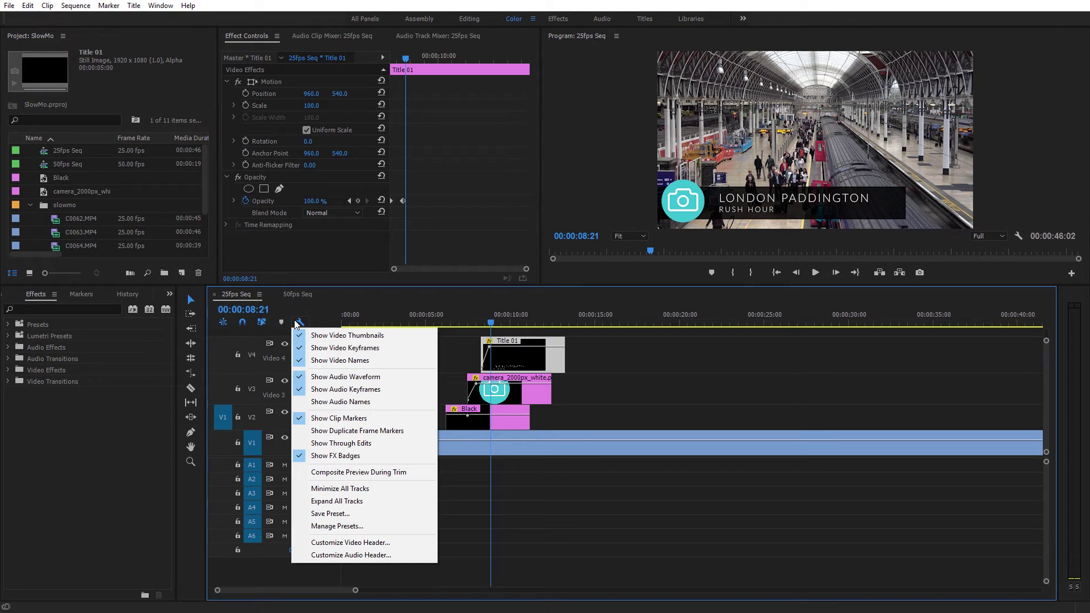
pyautogui.click(170, 6)
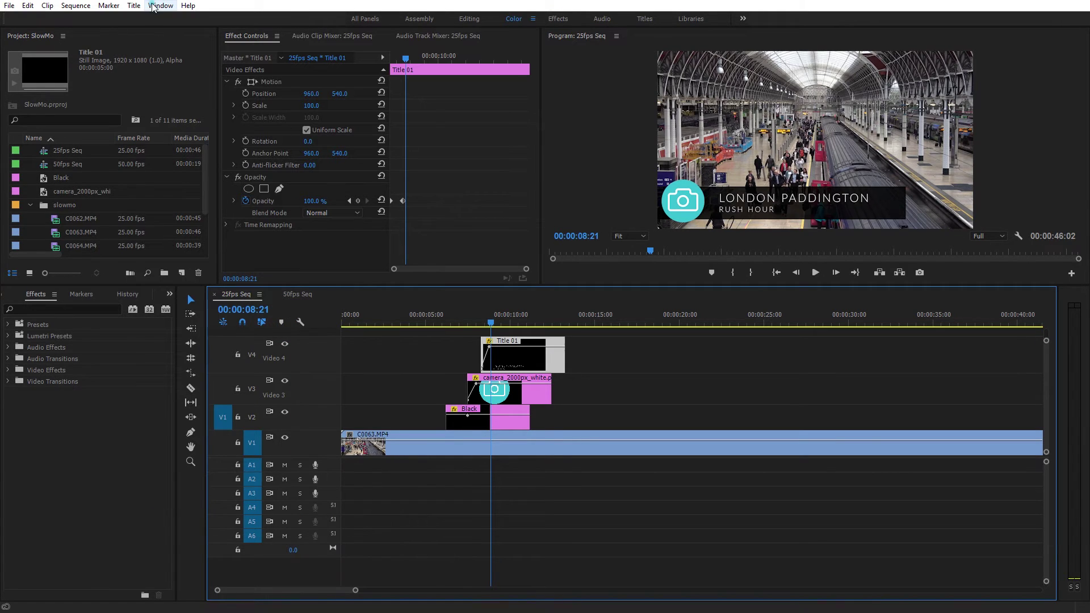
pyautogui.click(157, 6)
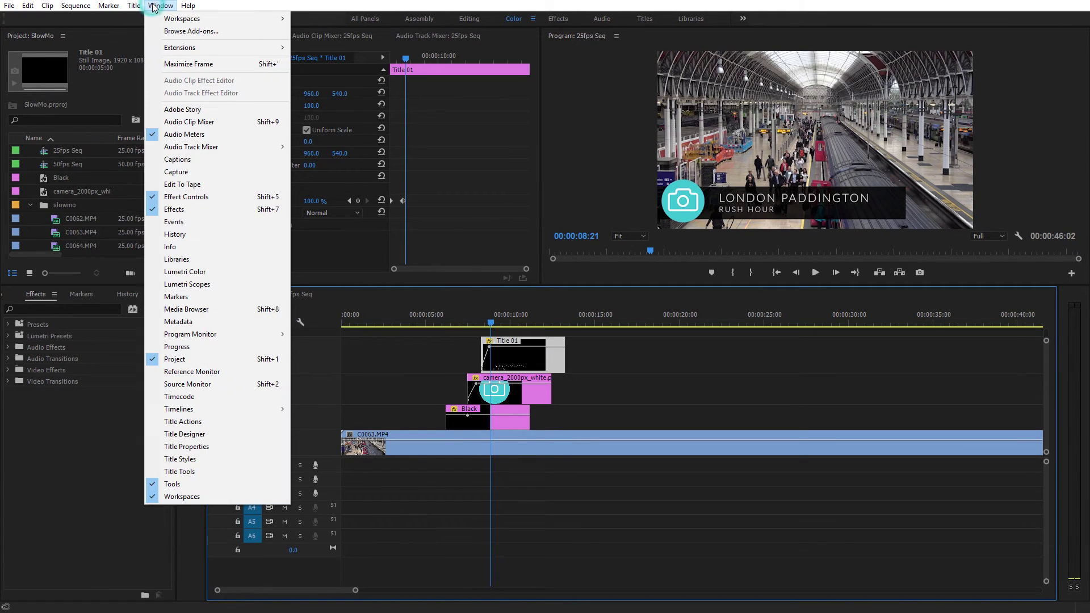
pyautogui.click(110, 6)
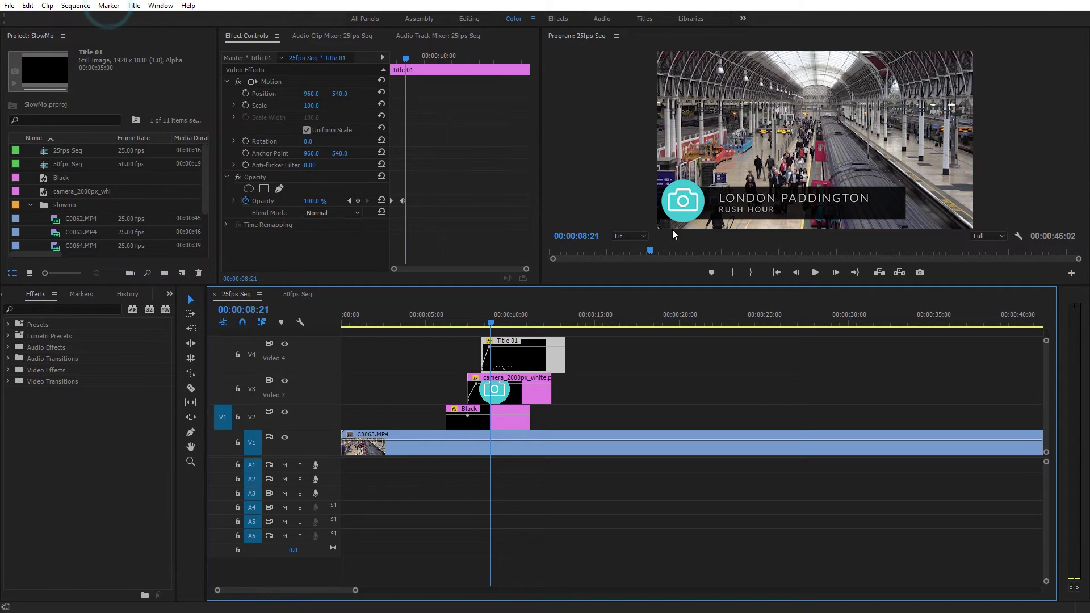
# Rewind to just before the lower third and play it through at 1/4 resolution
pyautogui.moveTo(489, 323); pyautogui.dragTo(433, 328)
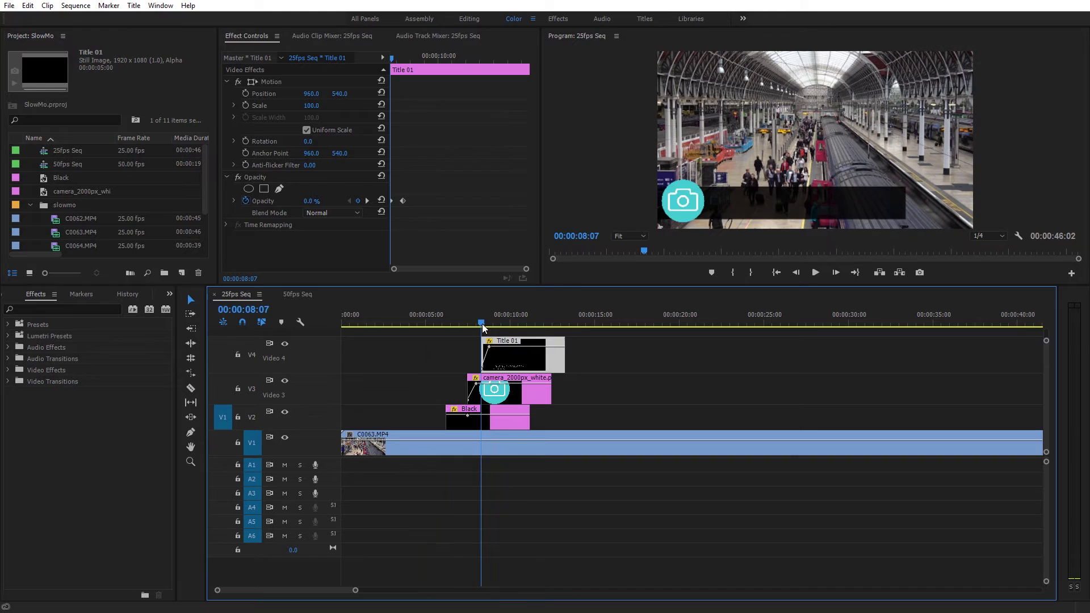
pyautogui.moveTo(483, 328); pyautogui.dragTo(459, 324)
pyautogui.click(997, 233)
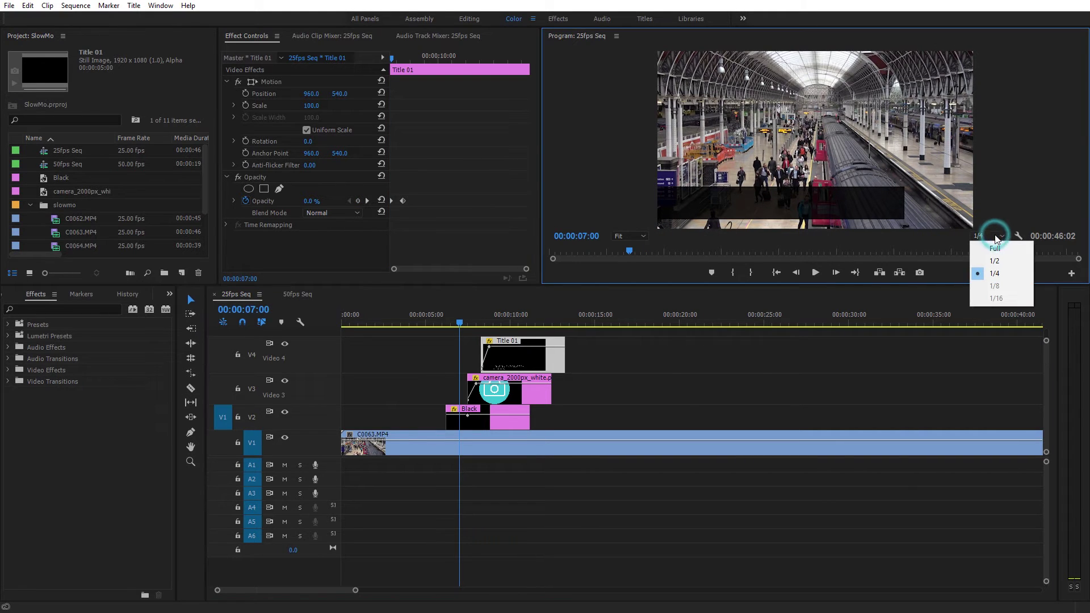
pyautogui.click(996, 235)
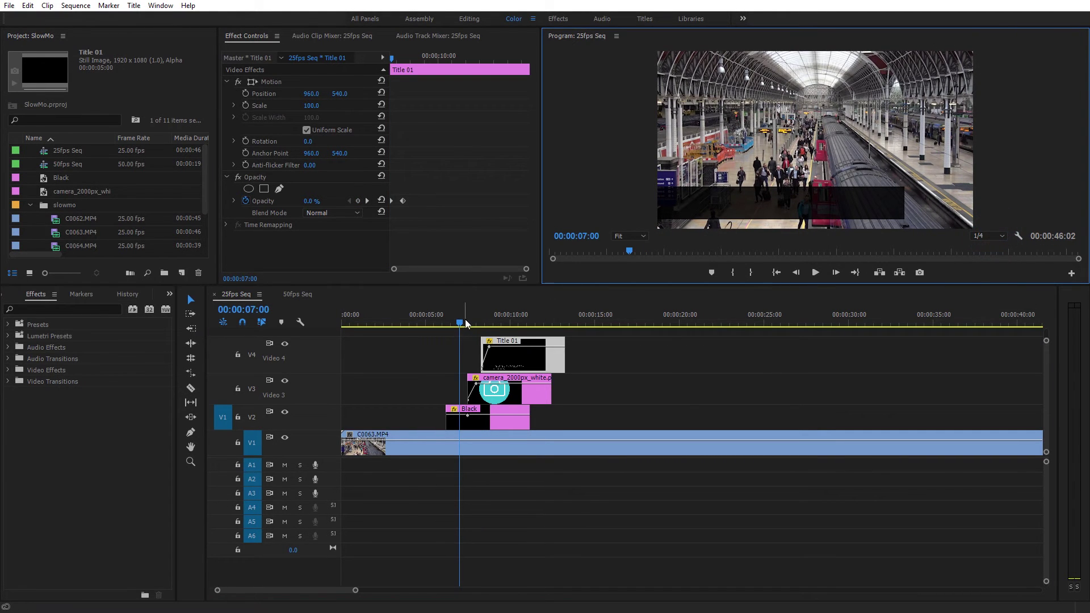
pyautogui.moveTo(435, 325)
pyautogui.mouseDown()
pyautogui.moveTo(448, 317)
pyautogui.moveTo(437, 318)
pyautogui.mouseUp()
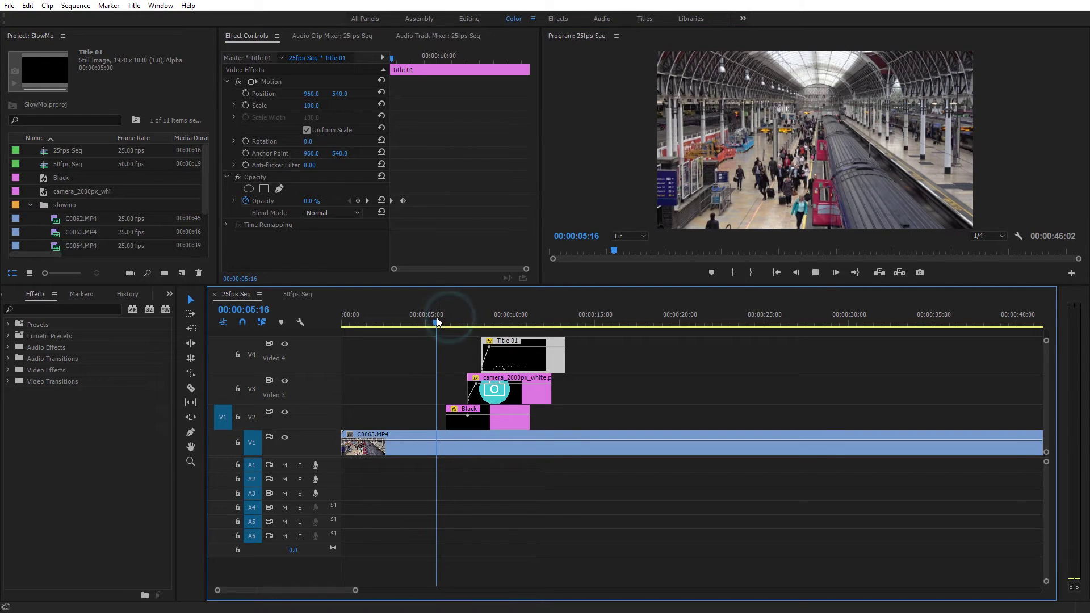
pyautogui.press('space')
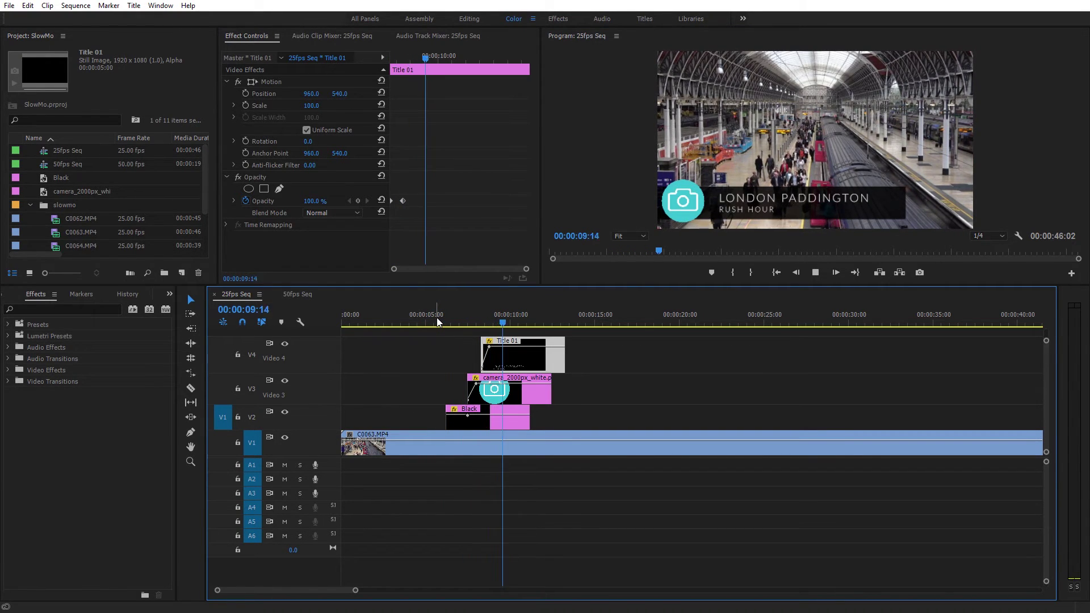
pyautogui.press('space')
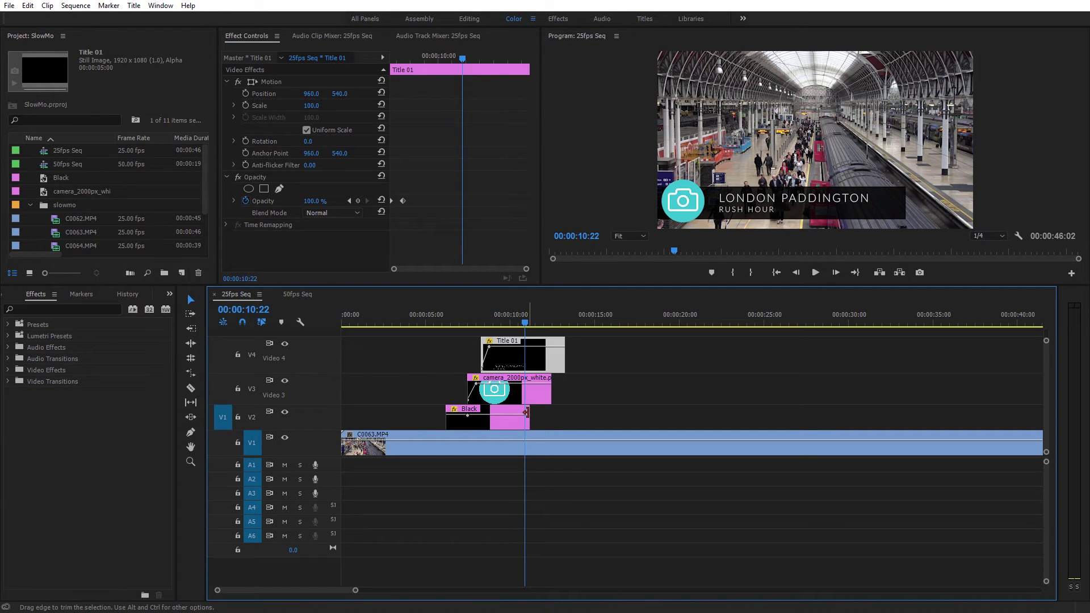
# Extend the Black bar clip on V2 by 21 frames so it ends with Title 01, then select it
pyautogui.moveTo(528, 415); pyautogui.dragTo(565, 413)
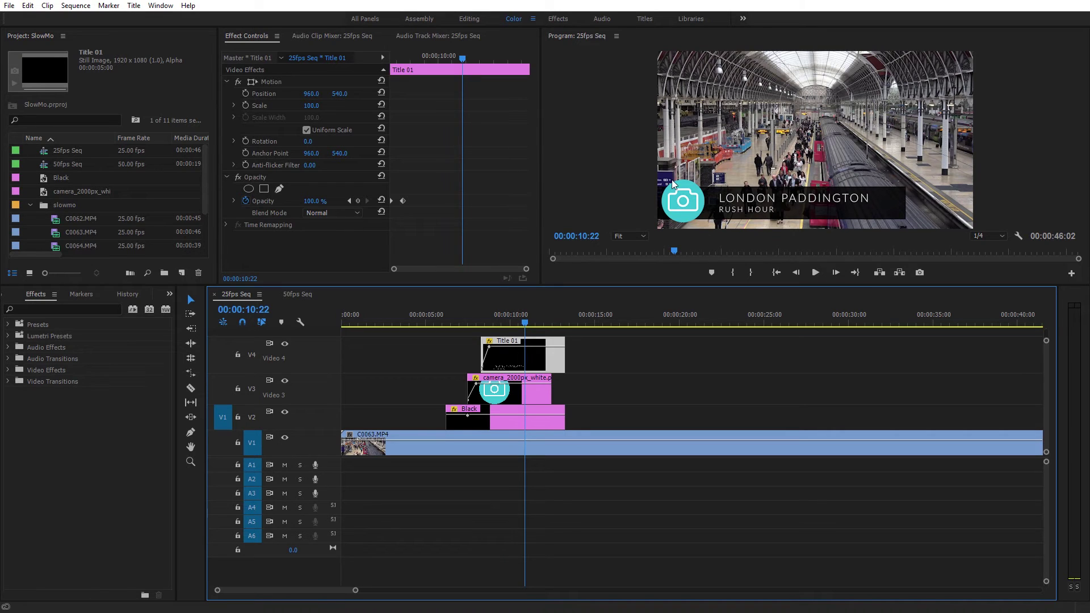
pyautogui.click(518, 415)
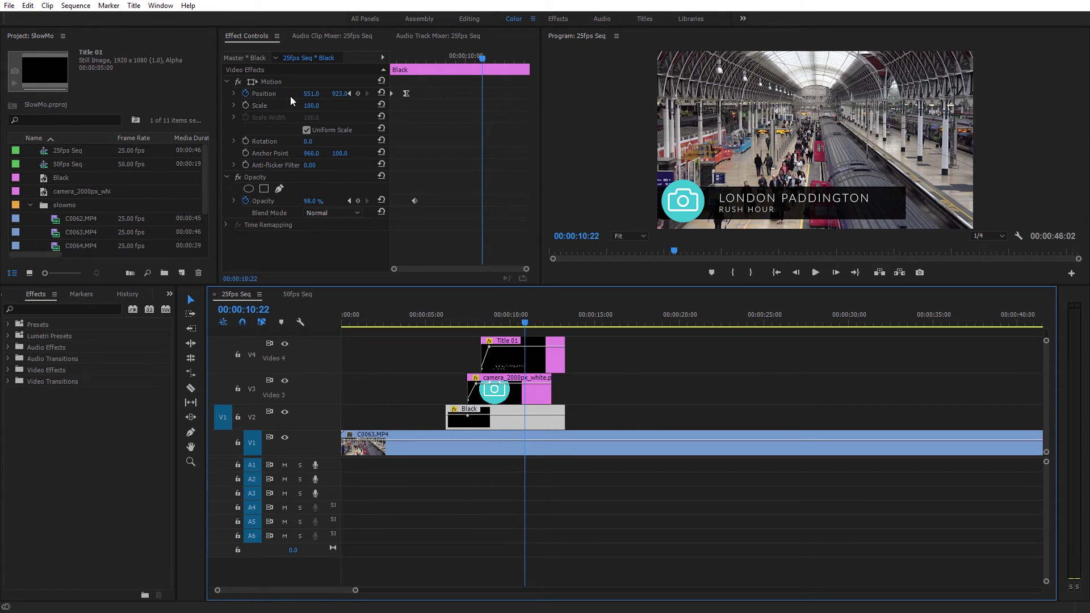
# Keyframe the bar's Position at 10:22 with Ease Out, sliding it off-screen left to -1056 by 11:08
pyautogui.click(358, 95)
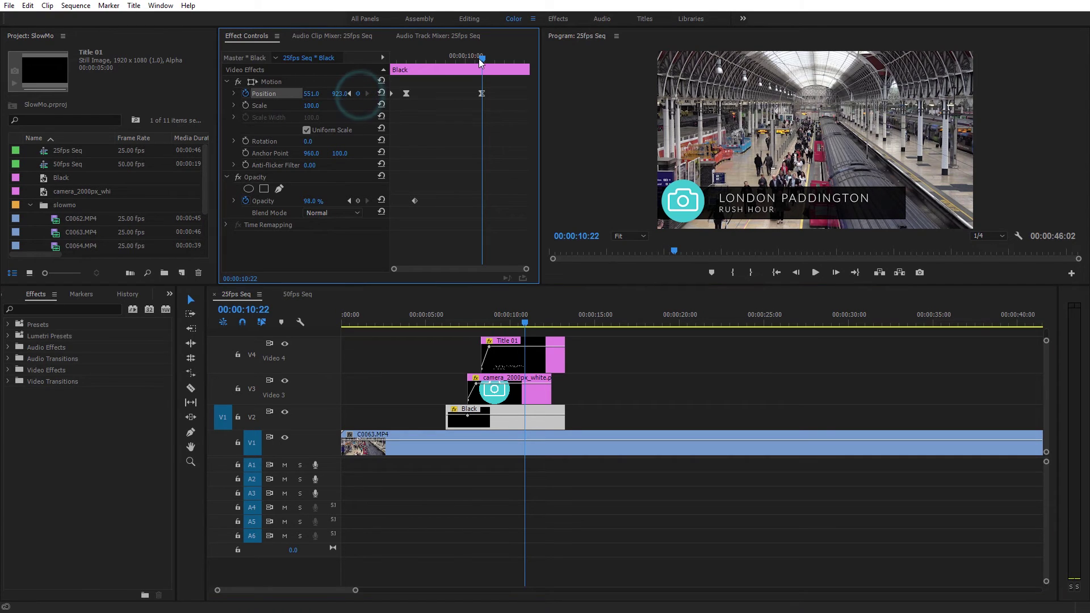
pyautogui.moveTo(480, 60); pyautogui.dragTo(493, 62)
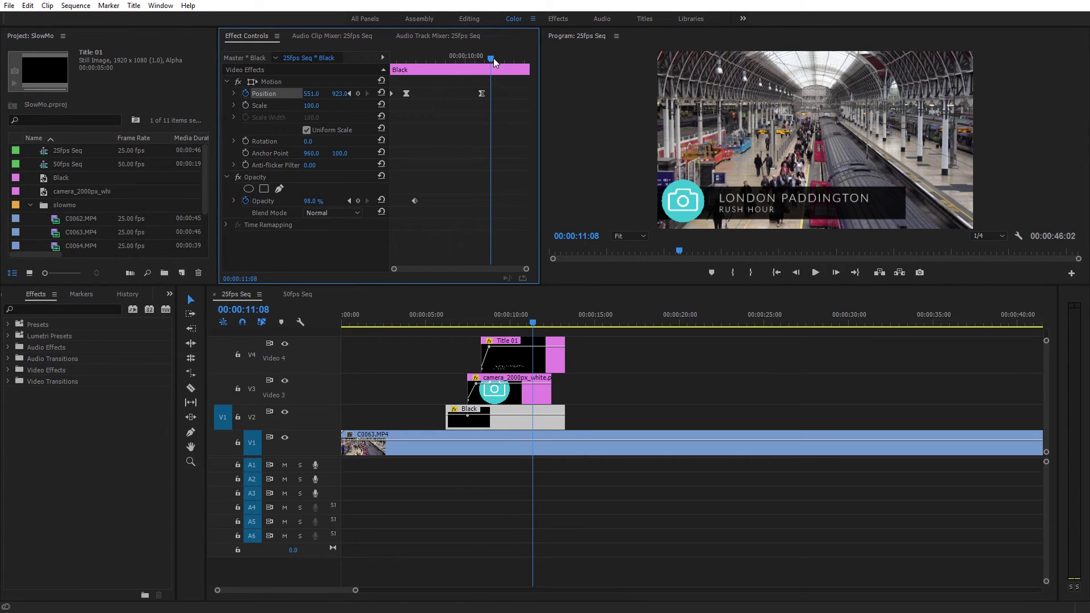
pyautogui.rightClick(482, 93)
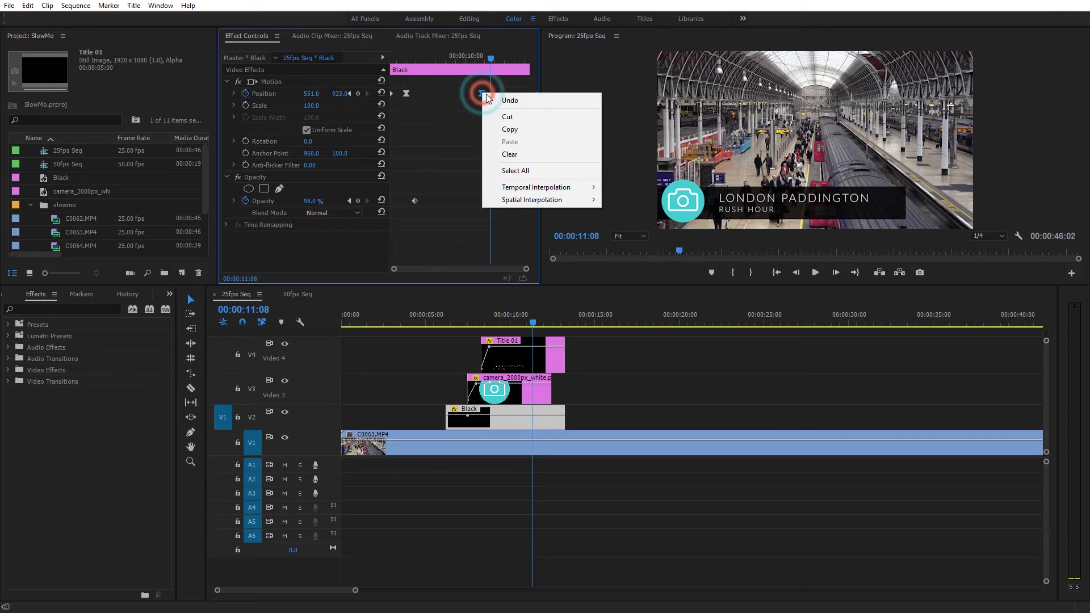
pyautogui.moveTo(536, 196)
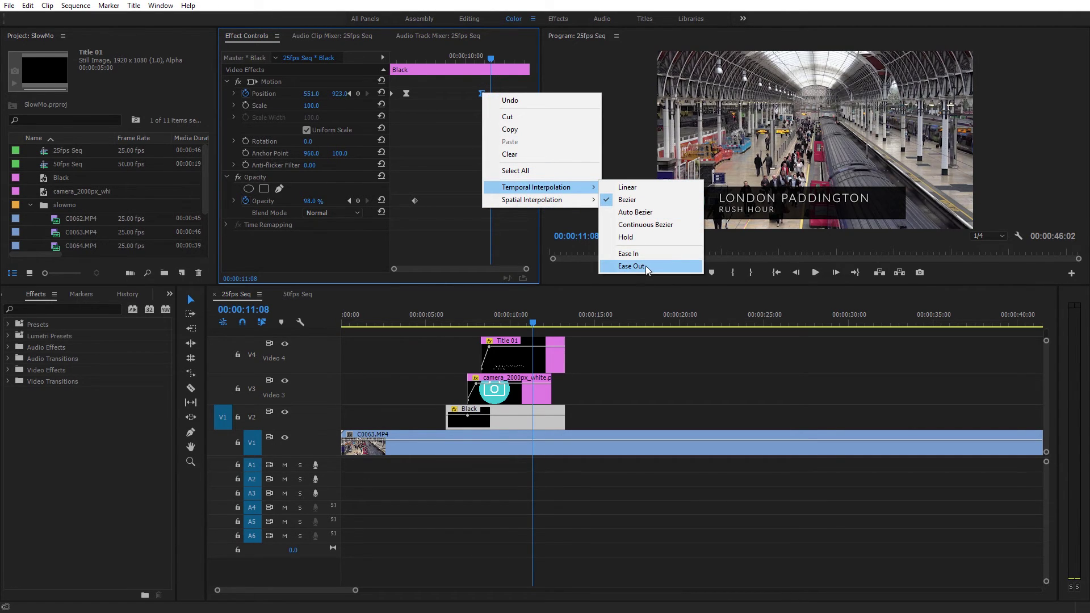
pyautogui.click(645, 265)
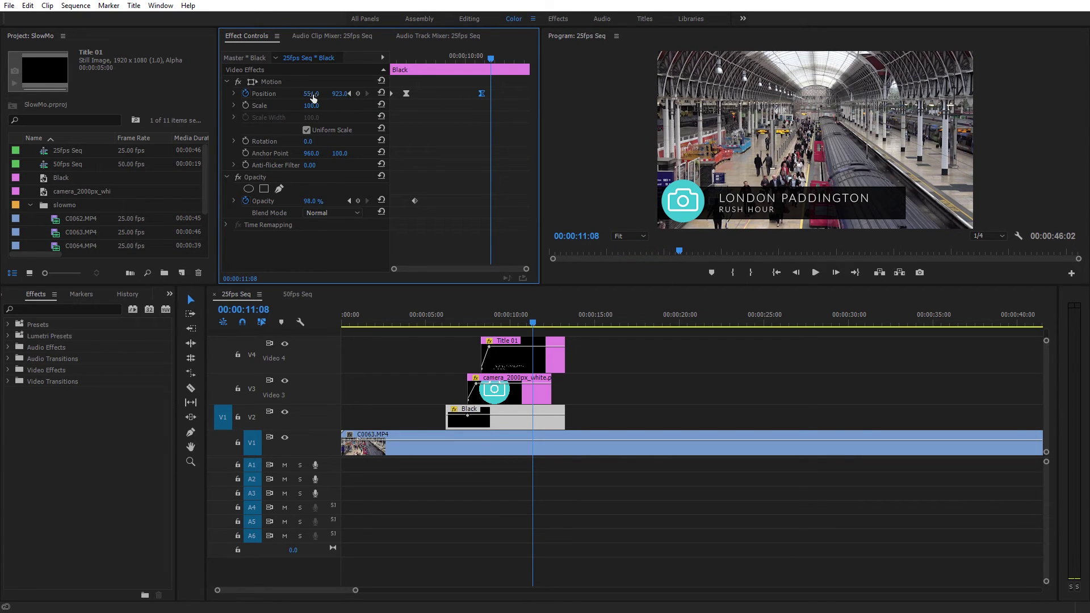
pyautogui.moveTo(313, 98); pyautogui.dragTo(210, 98)
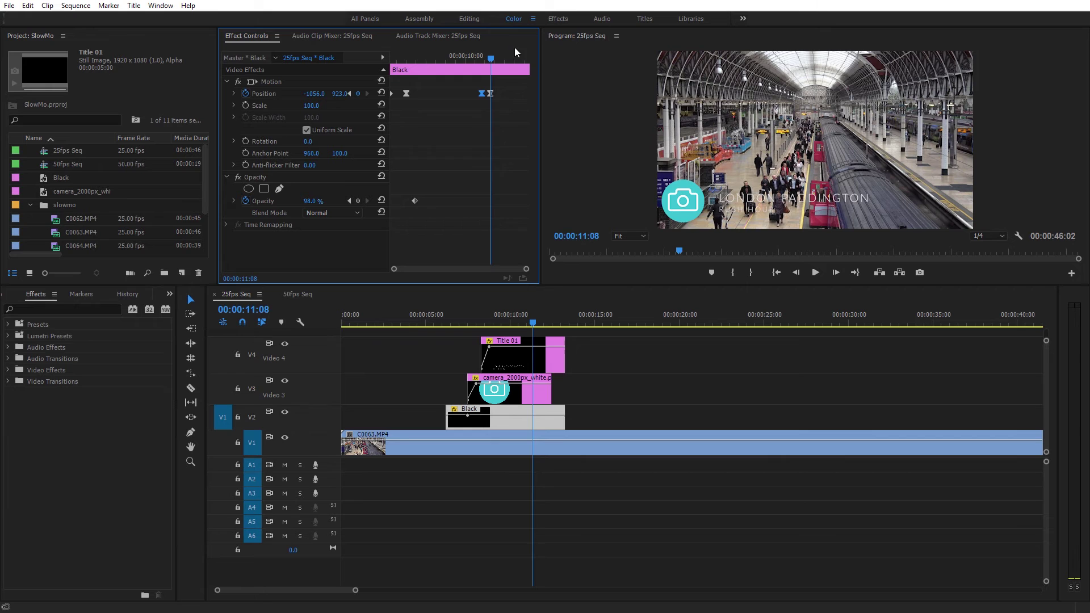
# Preview the black bar sliding out between 10:22 and 11:08
pyautogui.moveTo(491, 62); pyautogui.dragTo(482, 59)
pyautogui.press('space')
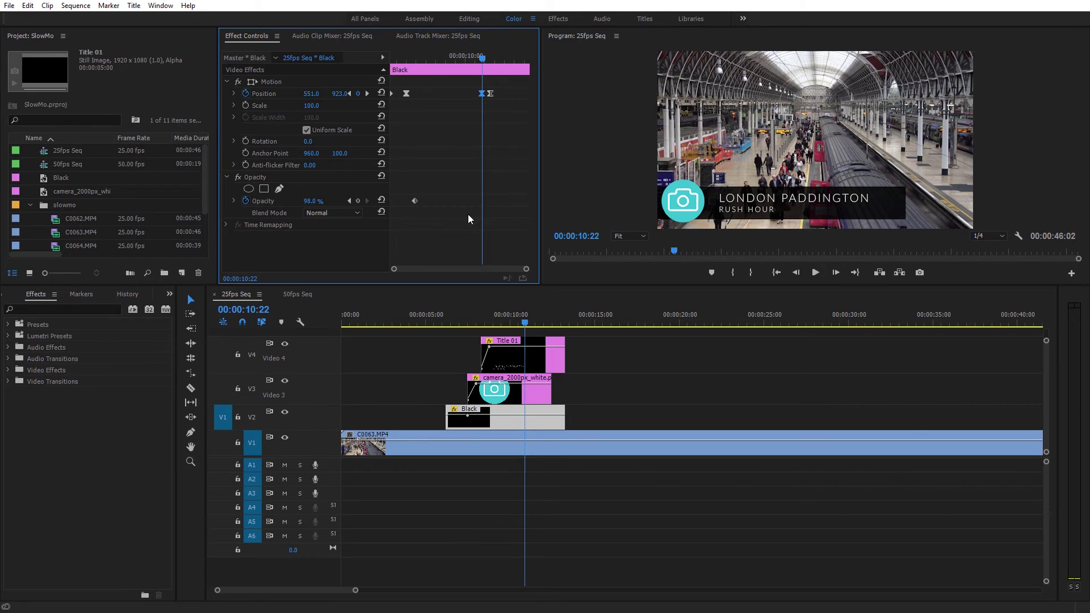
pyautogui.moveTo(525, 271)
pyautogui.mouseDown()
pyautogui.moveTo(504, 268)
pyautogui.moveTo(527, 269)
pyautogui.mouseUp()
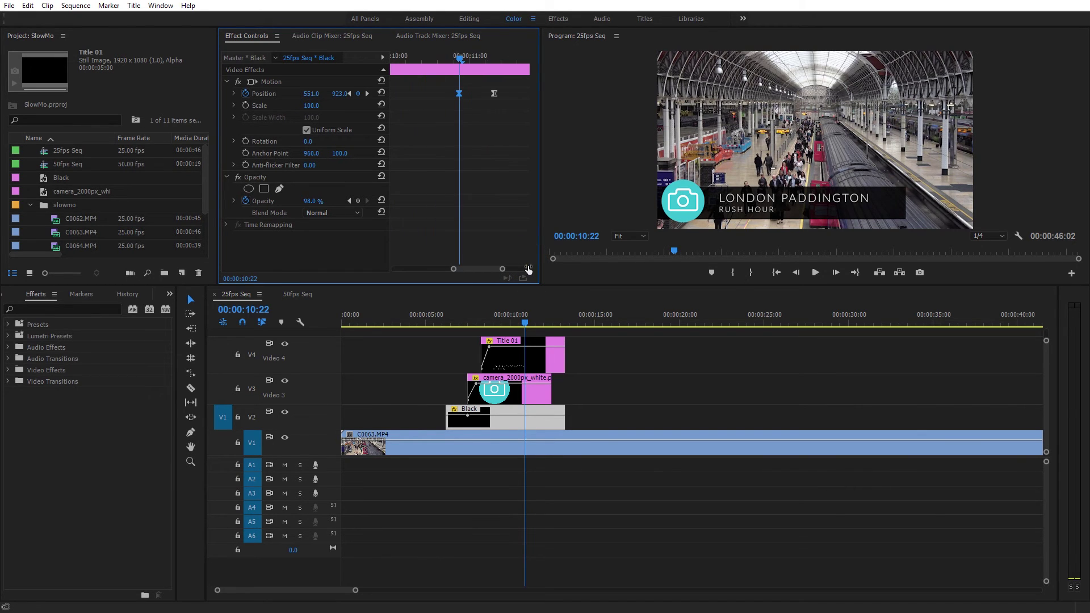
pyautogui.moveTo(459, 59); pyautogui.dragTo(466, 58)
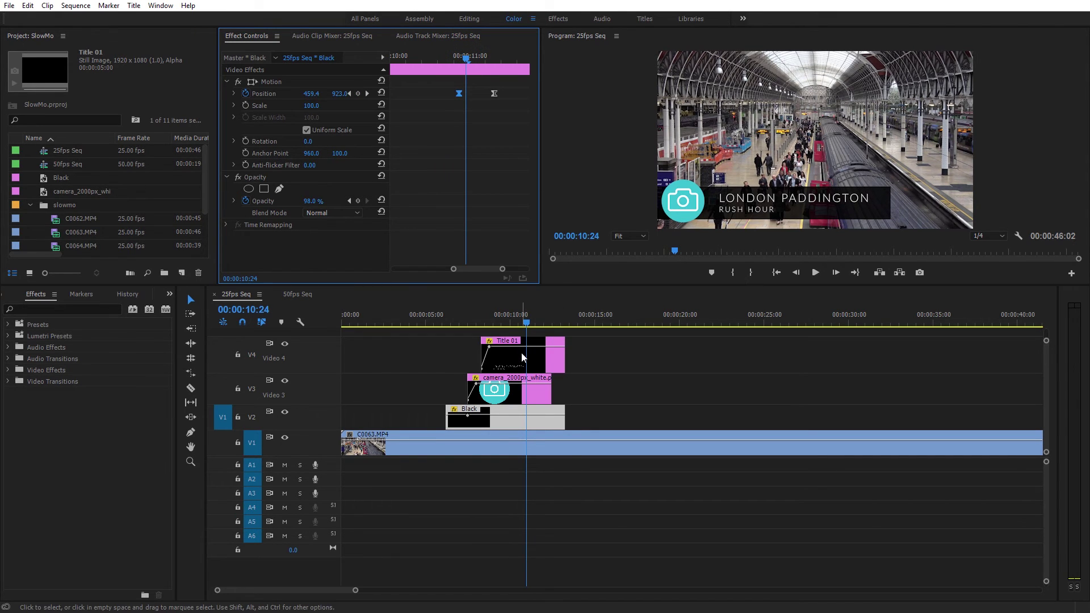
# Drop Title 01's last opacity keyframe to 0% for a fade-out and check the fade
pyautogui.click(524, 355)
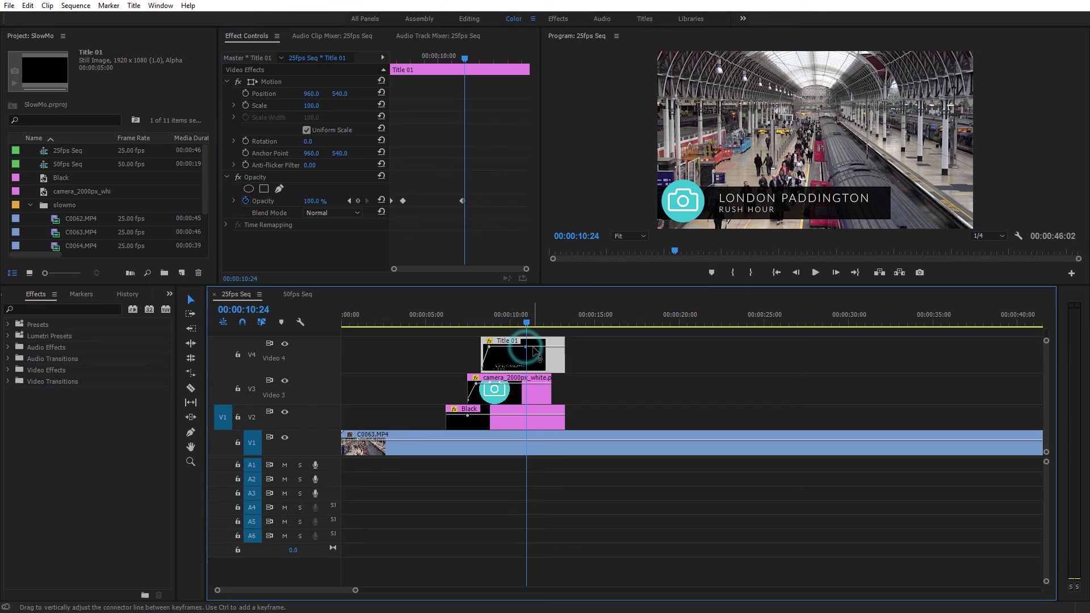
pyautogui.moveTo(533, 348); pyautogui.dragTo(533, 369)
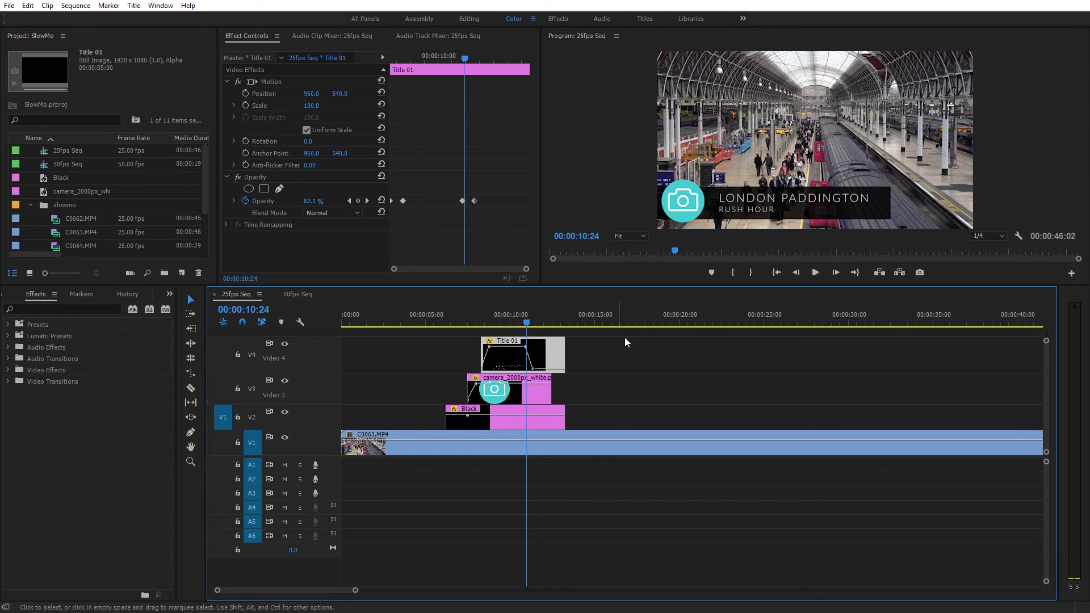
pyautogui.press('space')
pyautogui.press('space')
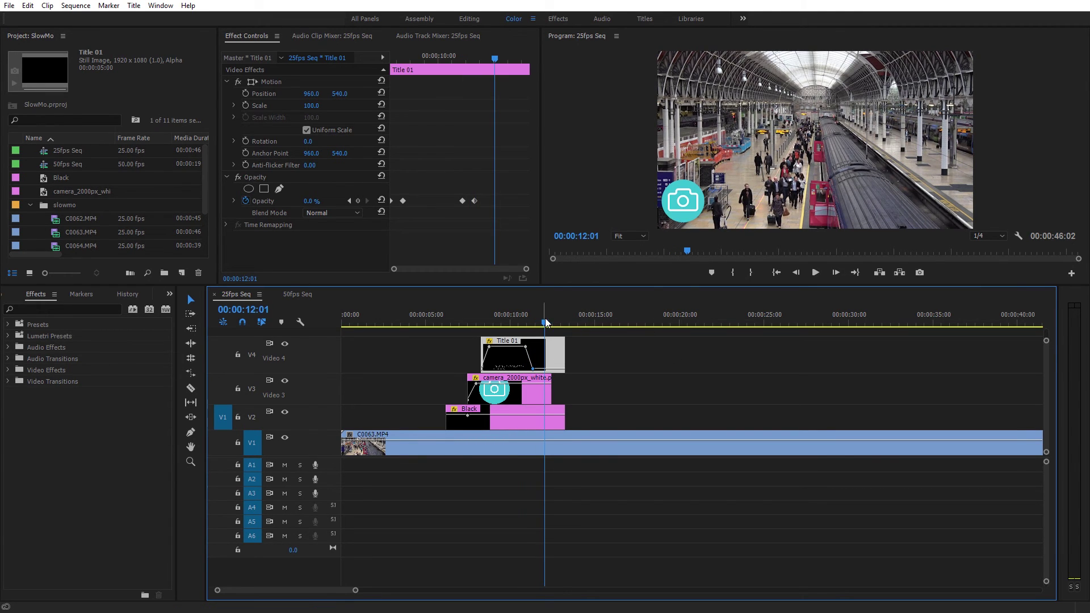
pyautogui.moveTo(545, 321); pyautogui.dragTo(530, 321)
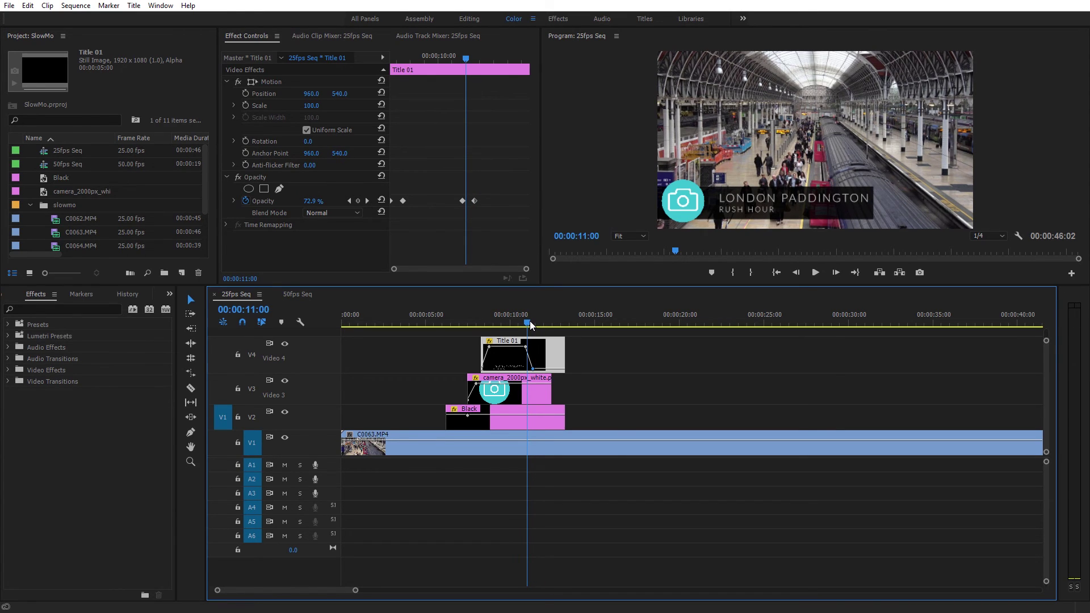
pyautogui.moveTo(530, 321); pyautogui.dragTo(544, 317)
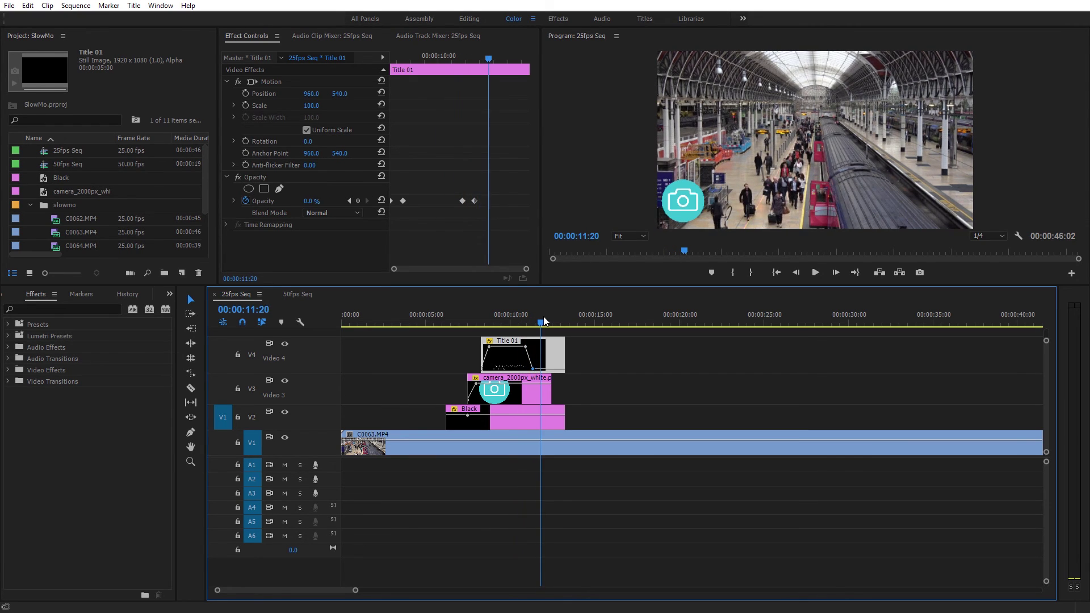
# Drop the camera logo's last opacity keyframe to 0% so it fades out too
pyautogui.click(543, 384)
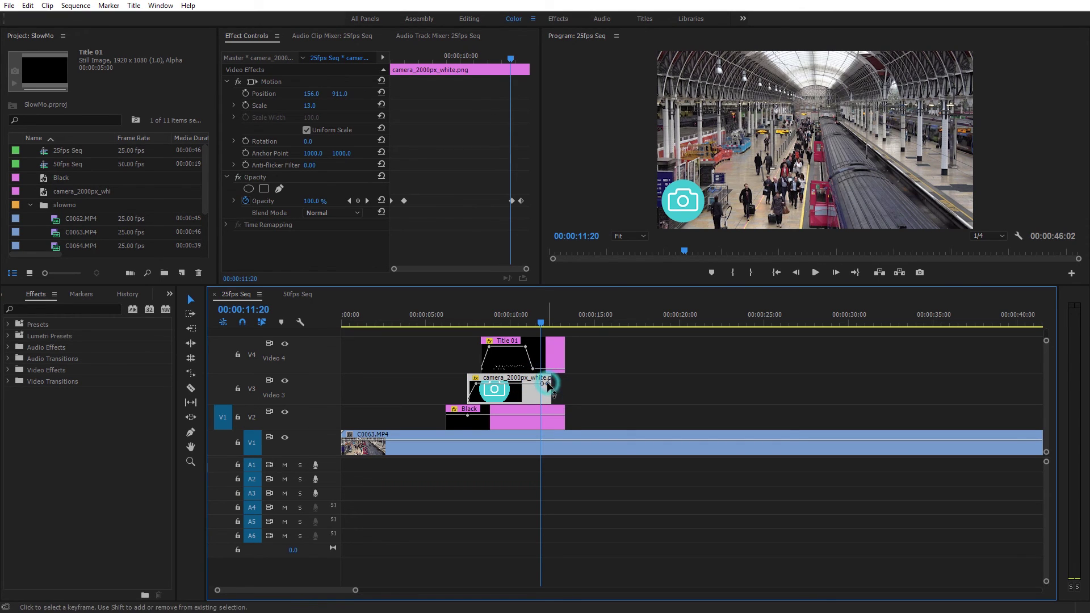
pyautogui.moveTo(551, 392); pyautogui.dragTo(551, 401)
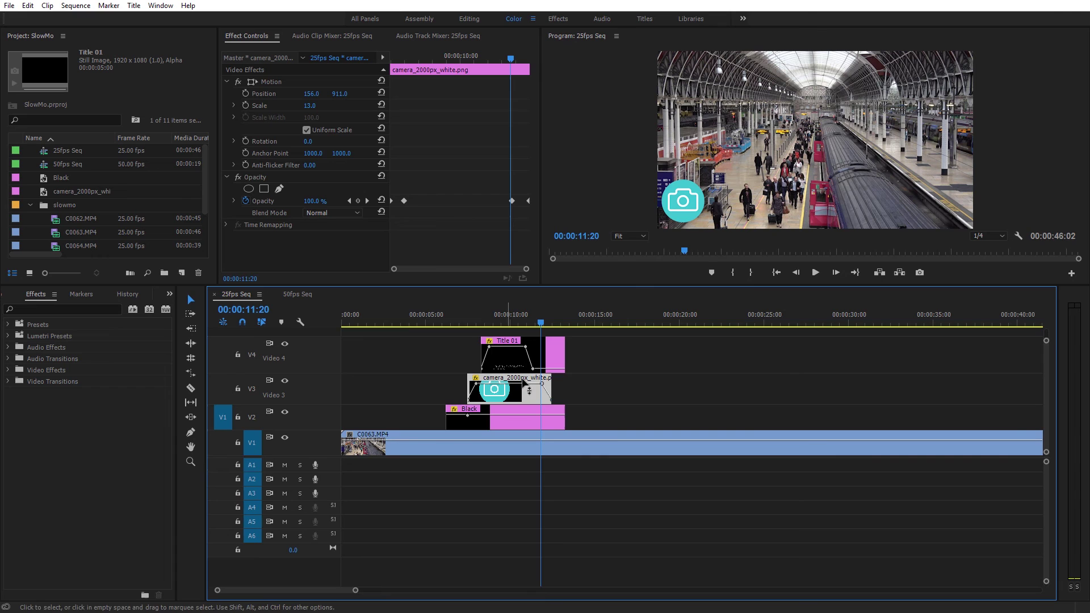
pyautogui.click(429, 322)
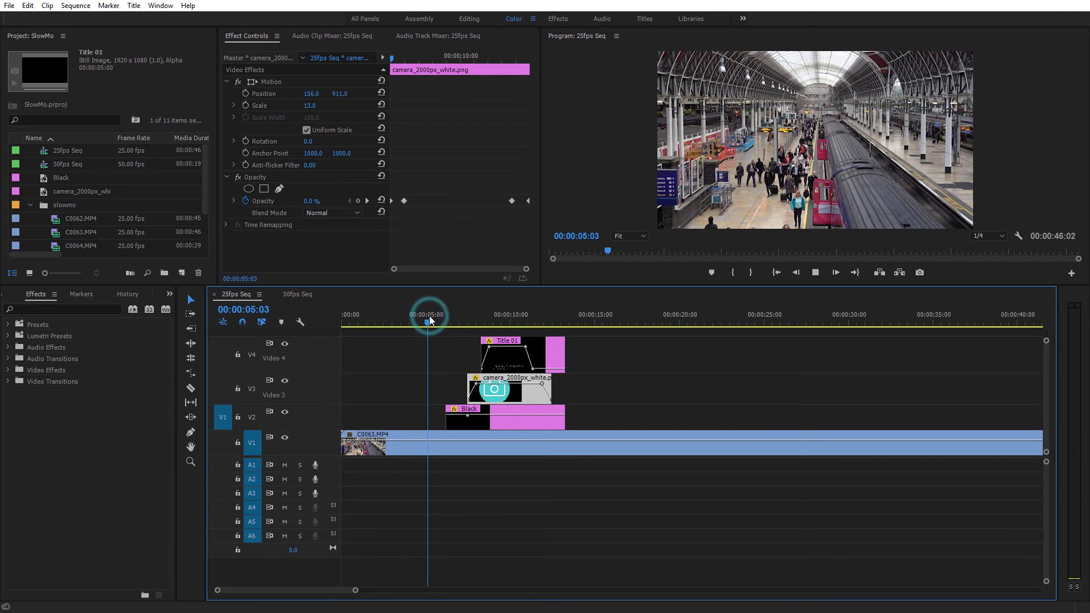
pyautogui.press('space')
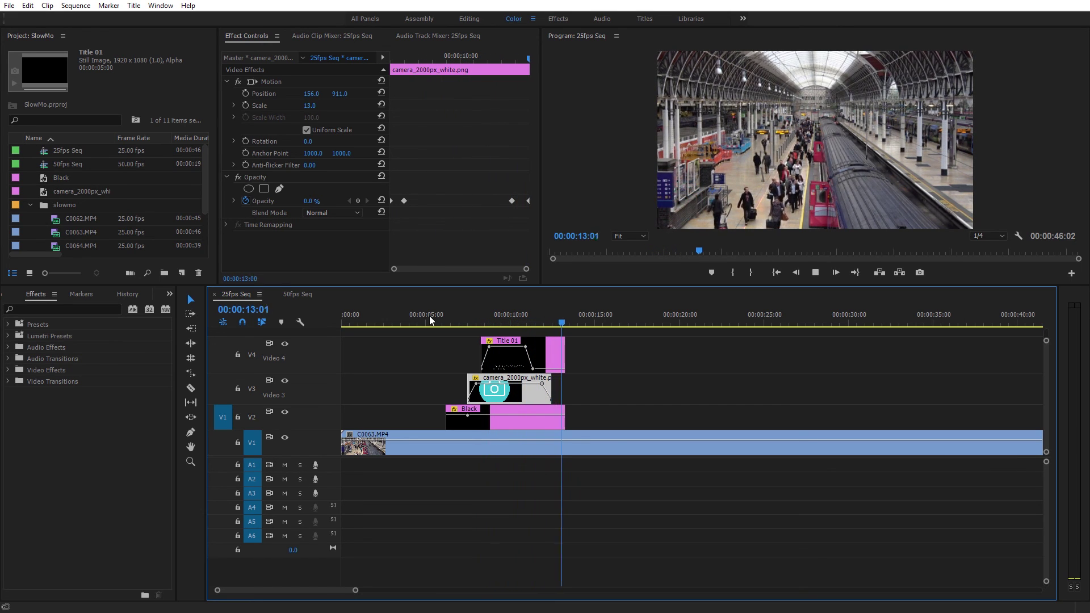
pyautogui.press('space')
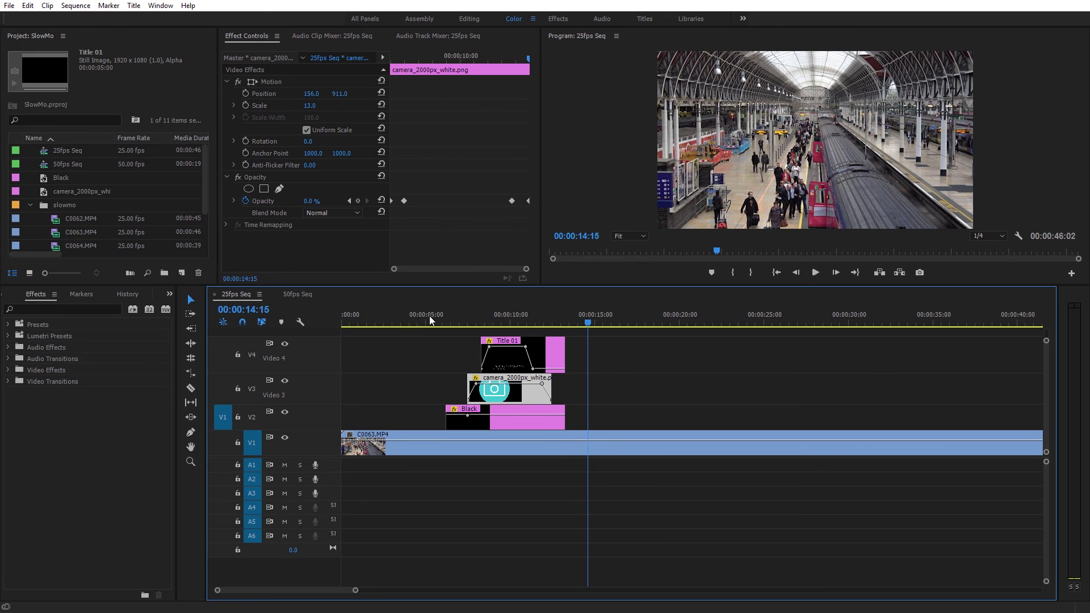
pyautogui.click(513, 315)
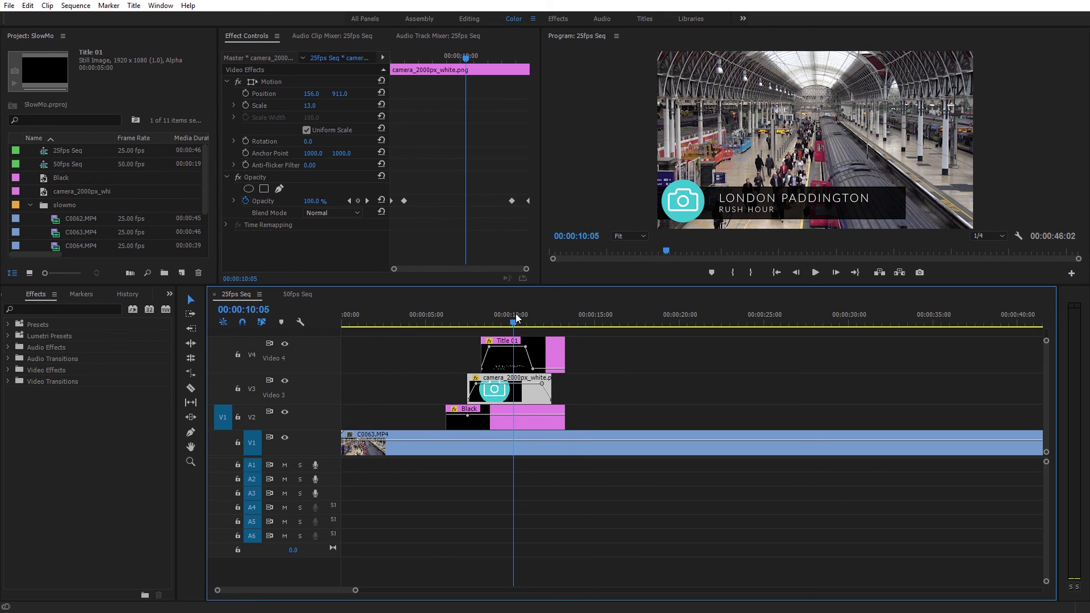